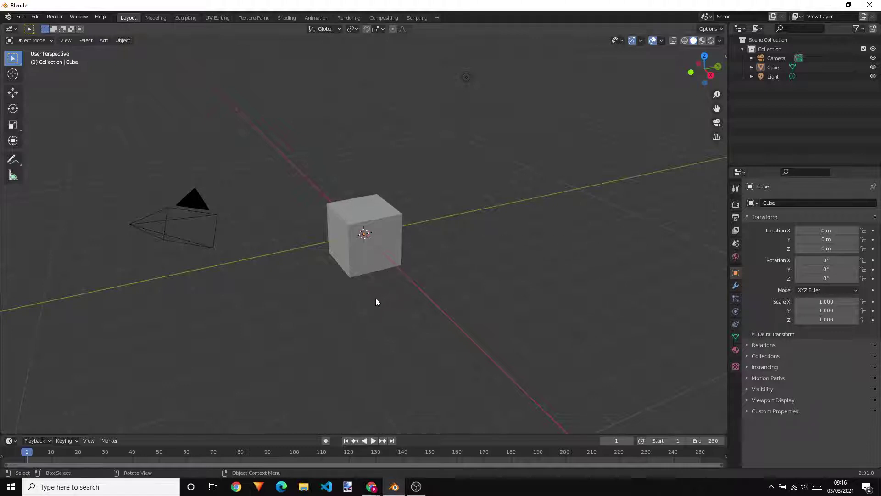
# Look around the original cube, then add a second cube mesh to the scene.
pyautogui.moveTo(370, 301); pyautogui.dragTo(525, 250, button='middle')
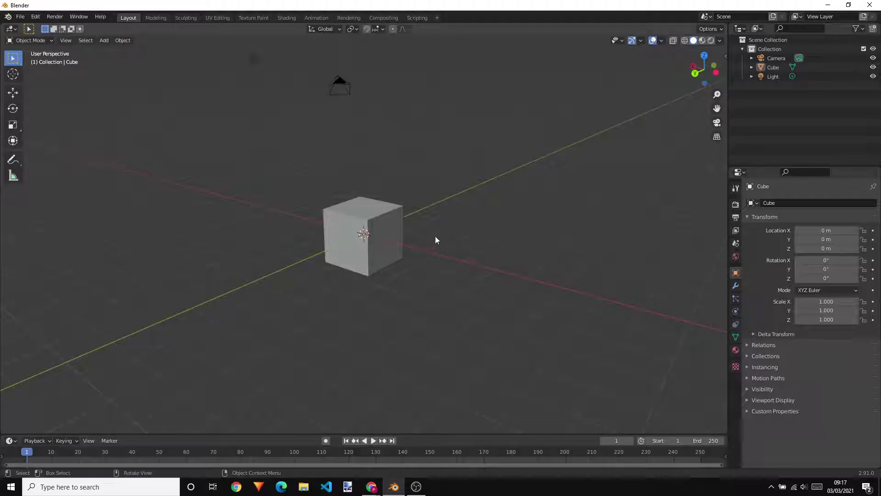
pyautogui.moveTo(435, 236); pyautogui.dragTo(443, 260, button='middle')
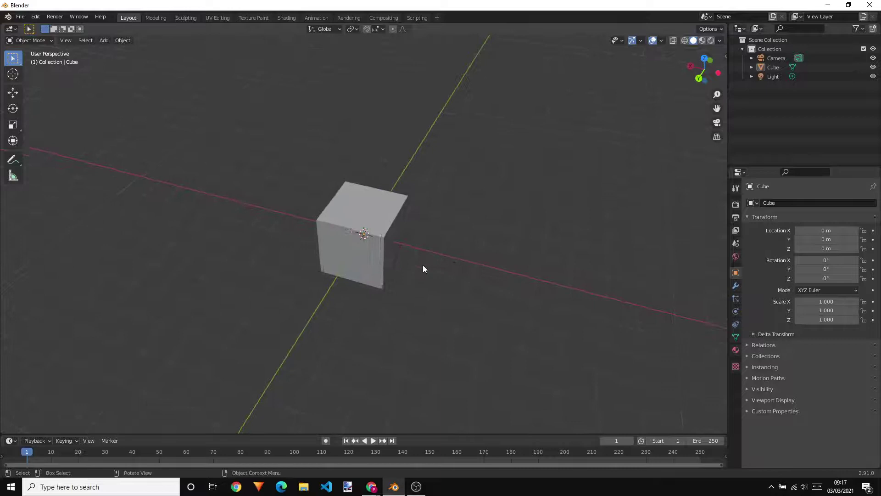
pyautogui.scroll(2, 423, 265)
pyautogui.scroll(4, 429, 266)
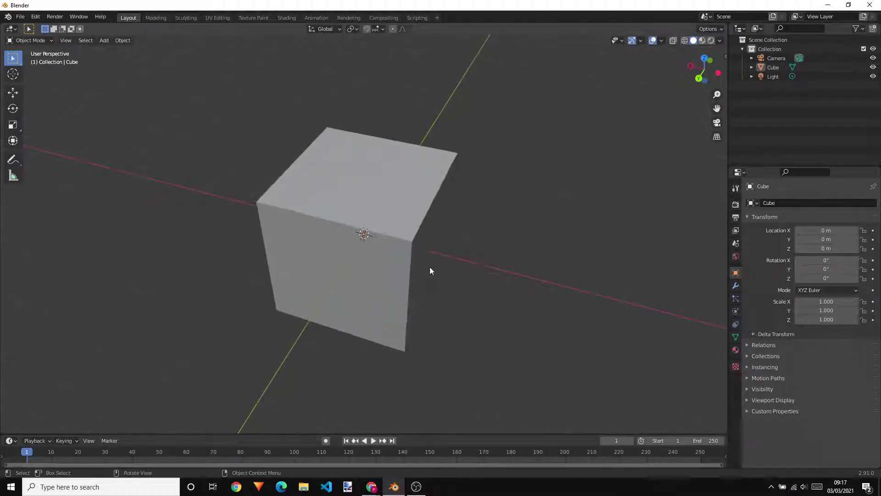
pyautogui.scroll(-3, 431, 266)
pyautogui.scroll(2, 431, 266)
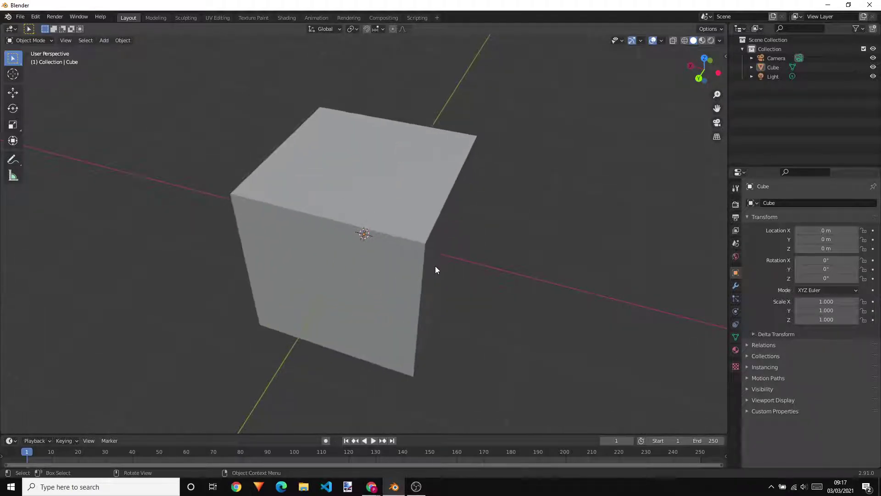
pyautogui.moveTo(504, 290); pyautogui.dragTo(626, 273, button='middle')
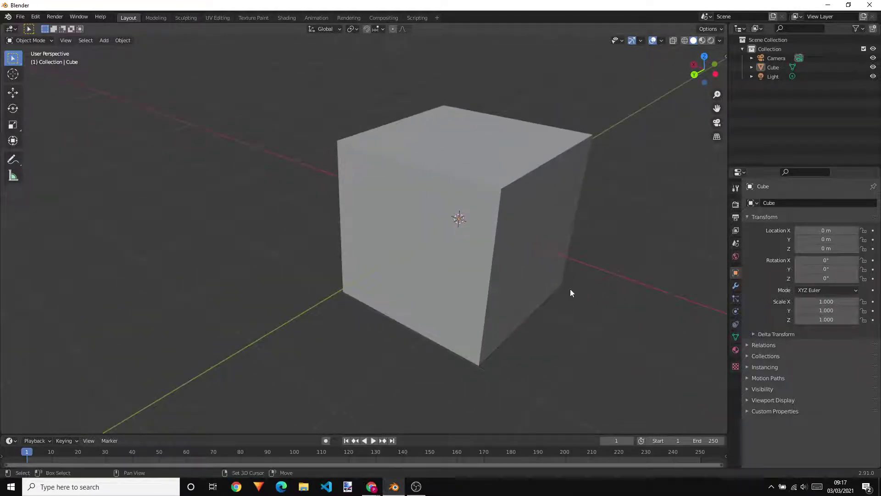
pyautogui.moveTo(570, 291); pyautogui.dragTo(665, 255, button='middle')
pyautogui.scroll(-2, 547, 300)
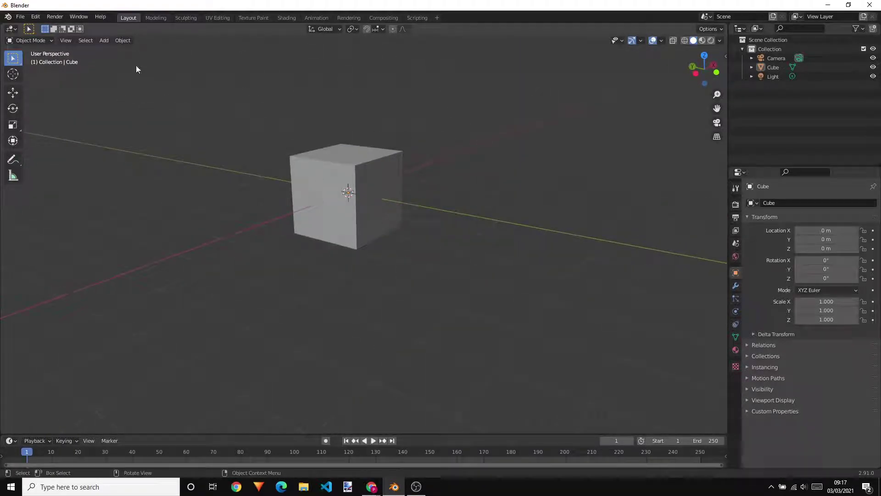
pyautogui.click(104, 39)
pyautogui.moveTo(111, 51)
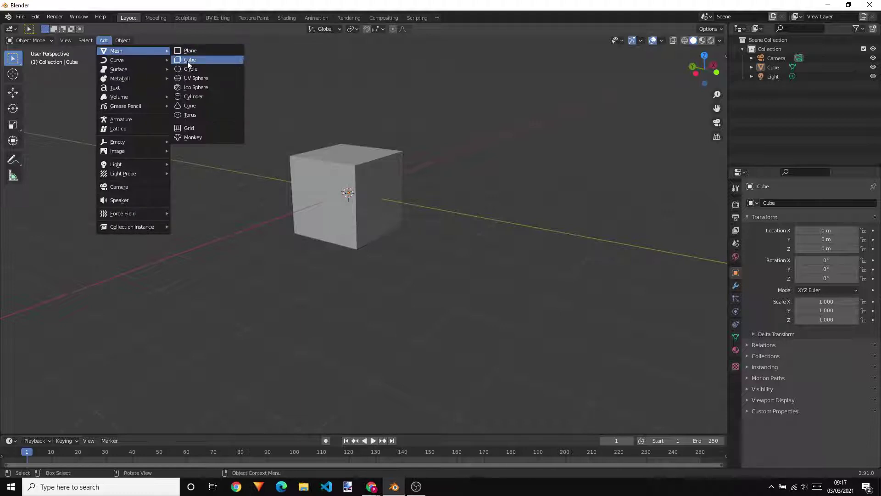
pyautogui.click(187, 62)
# Slide the new cube along the Y axis to -5.8273 m with the Move gizmo.
pyautogui.click(21, 95)
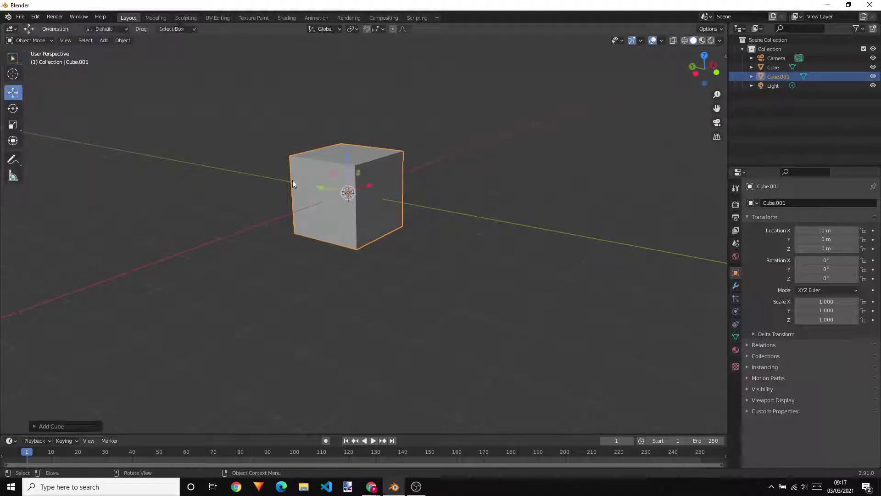
pyautogui.moveTo(324, 183); pyautogui.dragTo(452, 283)
pyautogui.moveTo(453, 288); pyautogui.dragTo(190, 281, button='middle')
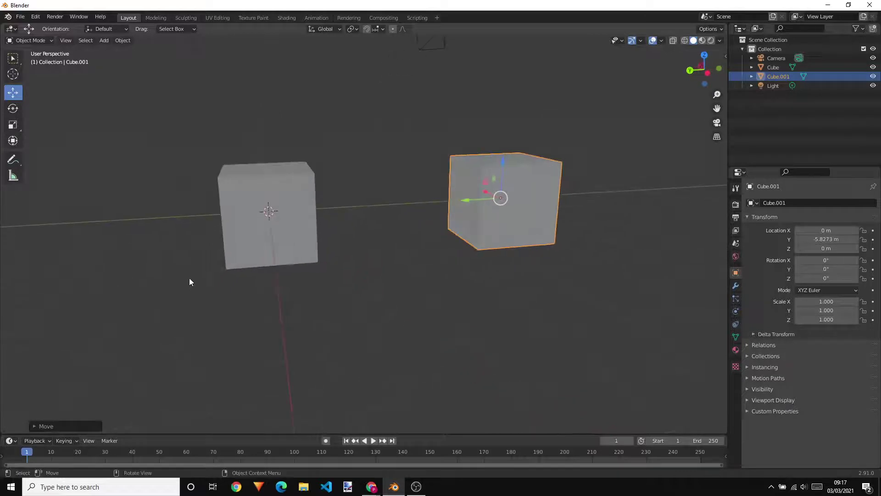
pyautogui.moveTo(264, 260); pyautogui.dragTo(534, 298, button='middle')
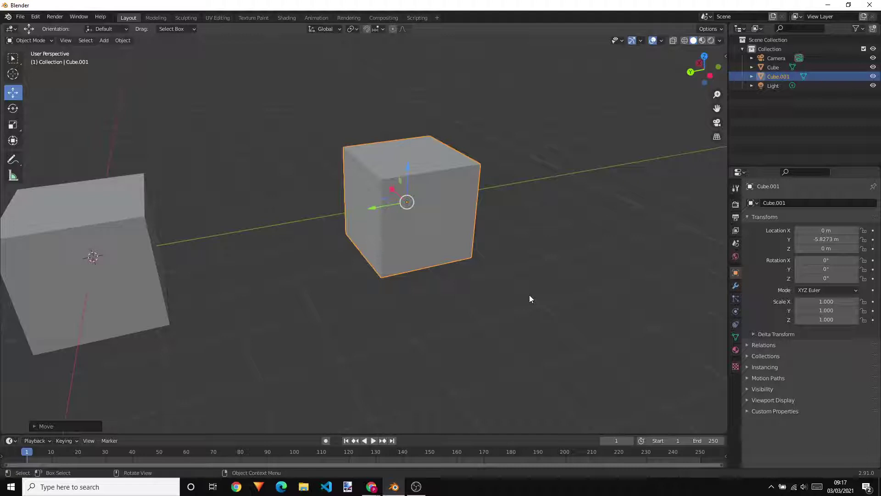
# Frame Cube.001, then select and frame the original Cube, and zoom out to show both cubes.
pyautogui.press('KP_Decimal')
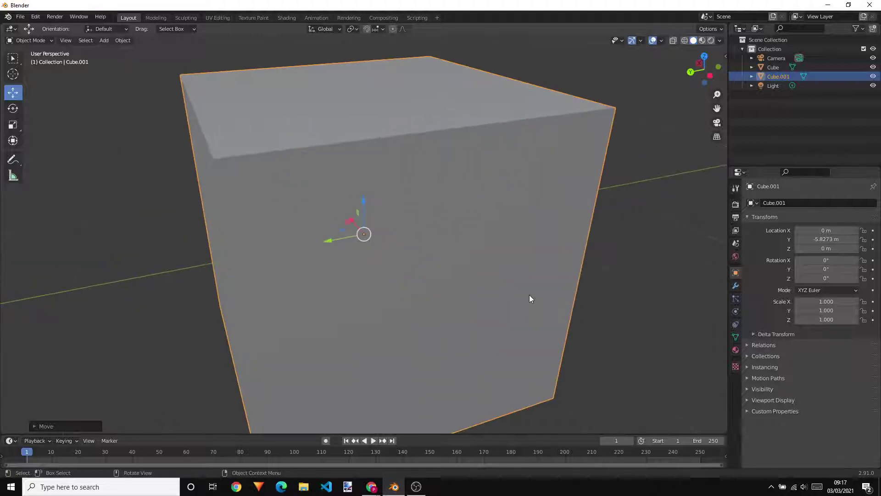
pyautogui.scroll(-5, 530, 298)
pyautogui.moveTo(535, 301); pyautogui.dragTo(274, 238, button='middle')
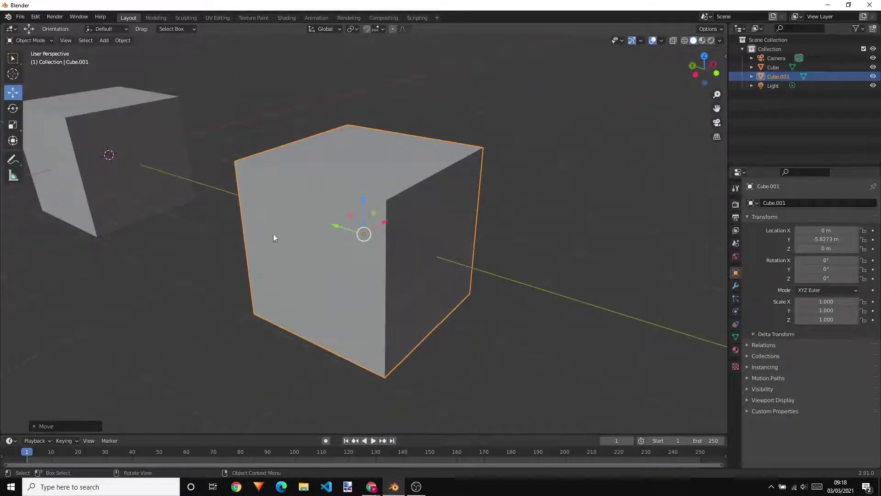
pyautogui.click(138, 210)
pyautogui.press('KP_Decimal')
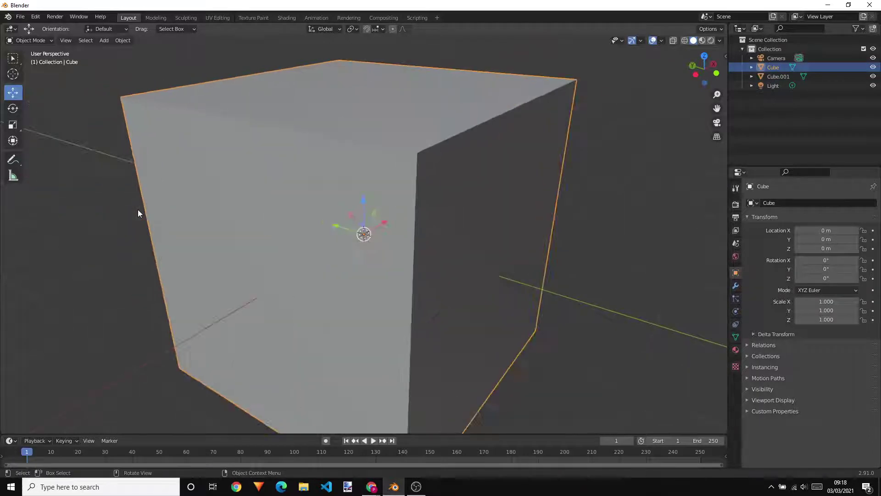
pyautogui.scroll(-4, 282, 212)
pyautogui.moveTo(282, 212); pyautogui.dragTo(434, 239, button='middle')
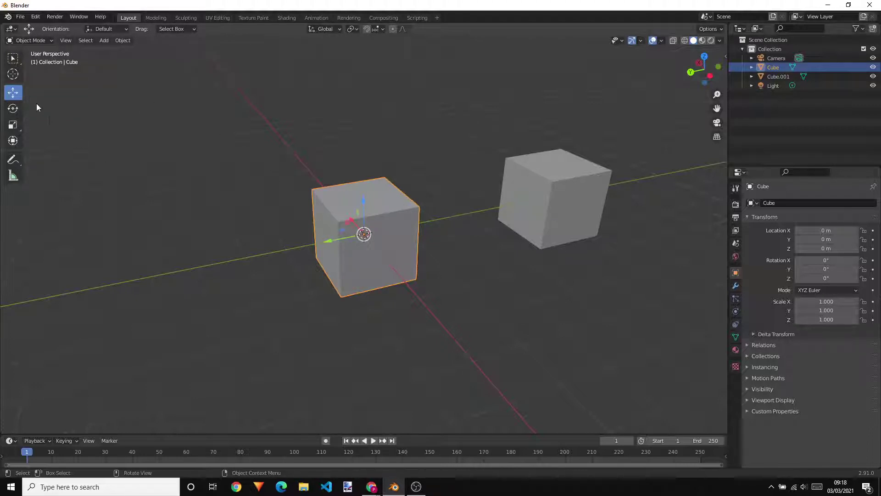
# Use Select Box to select the original Cube.
pyautogui.click(14, 59)
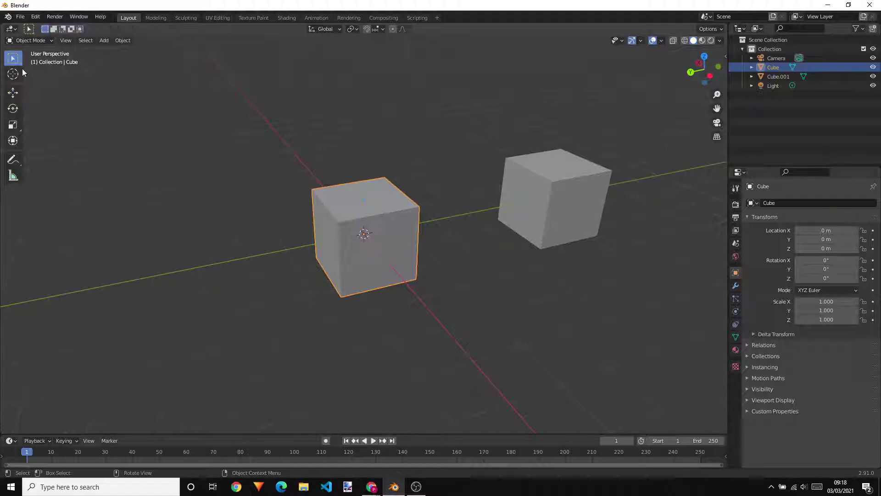
pyautogui.click(525, 216)
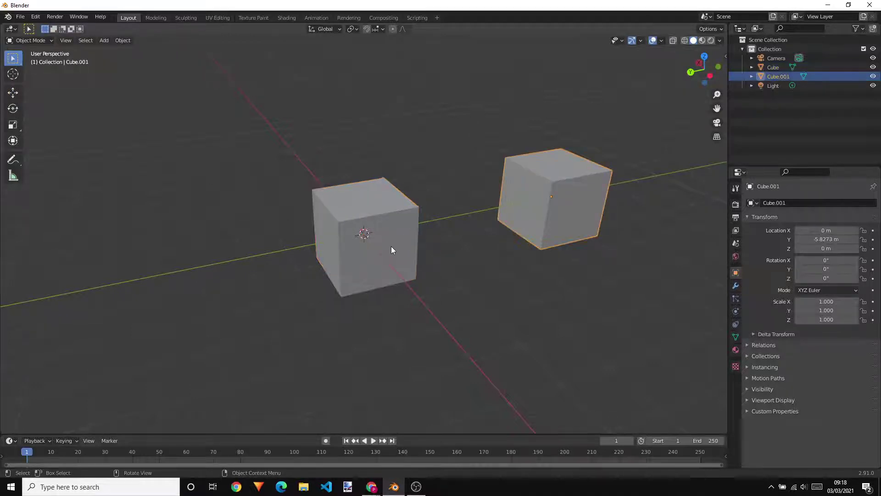
pyautogui.click(391, 246)
pyautogui.click(538, 210)
pyautogui.click(399, 256)
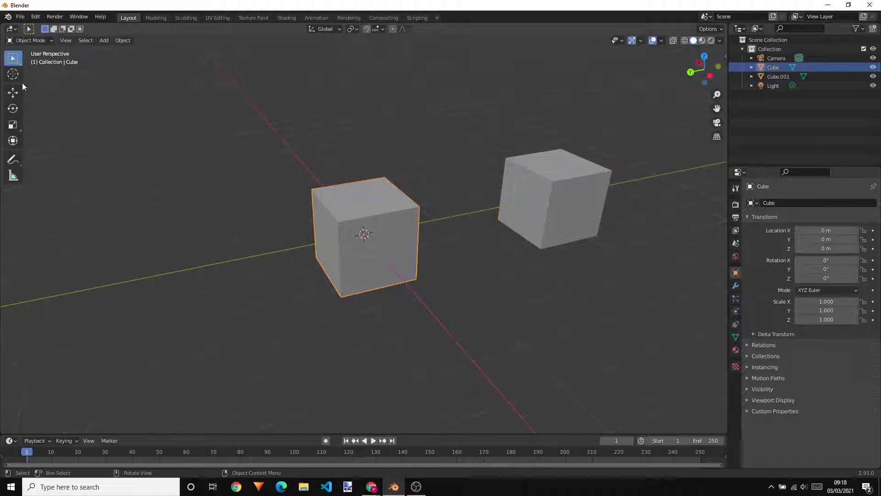
# Nudge the Cube along Y and X to 0.051773, -0.046443, 0.45504 m.
pyautogui.click(14, 92)
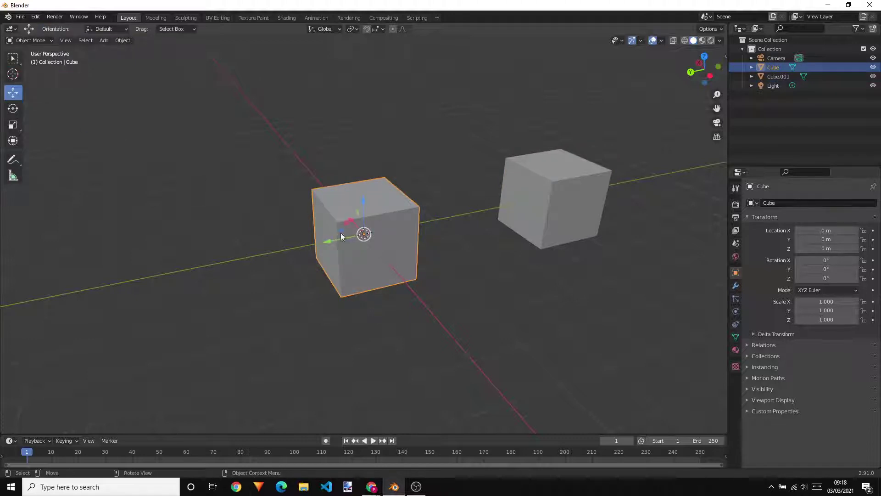
pyautogui.moveTo(367, 269); pyautogui.dragTo(384, 250, button='middle')
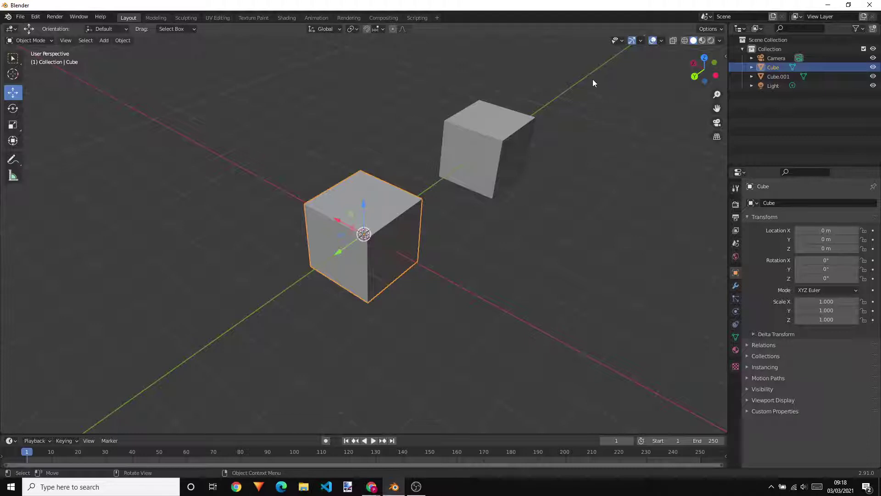
pyautogui.moveTo(426, 314); pyautogui.dragTo(354, 260, button='middle')
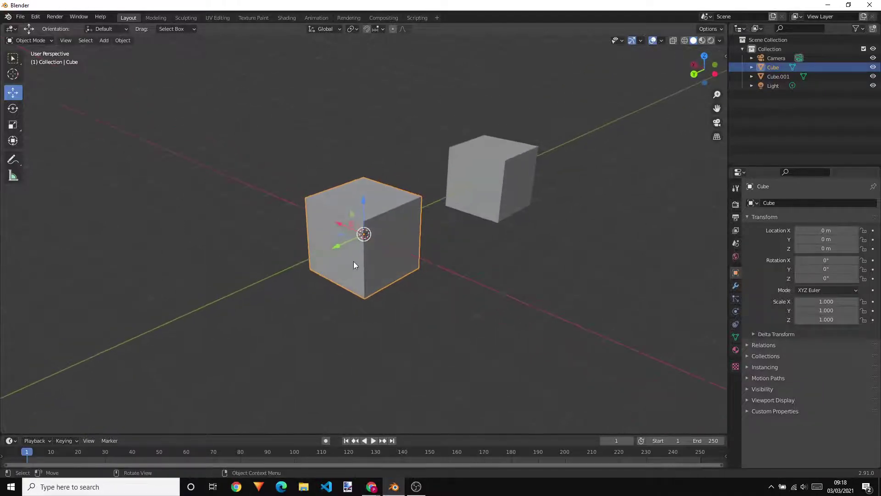
pyautogui.moveTo(340, 246)
pyautogui.mouseDown()
pyautogui.moveTo(291, 262)
pyautogui.moveTo(344, 245)
pyautogui.mouseUp()
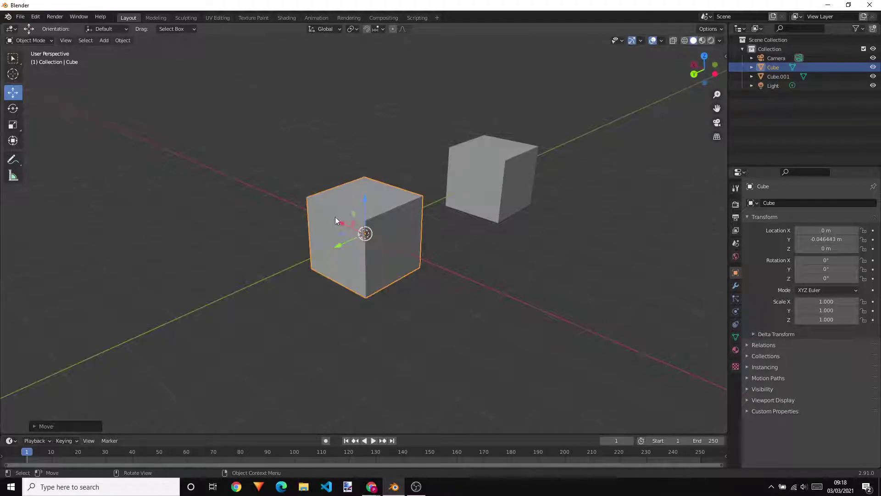
pyautogui.moveTo(345, 224); pyautogui.dragTo(383, 208)
pyautogui.moveTo(384, 208); pyautogui.dragTo(110, 136, button='middle')
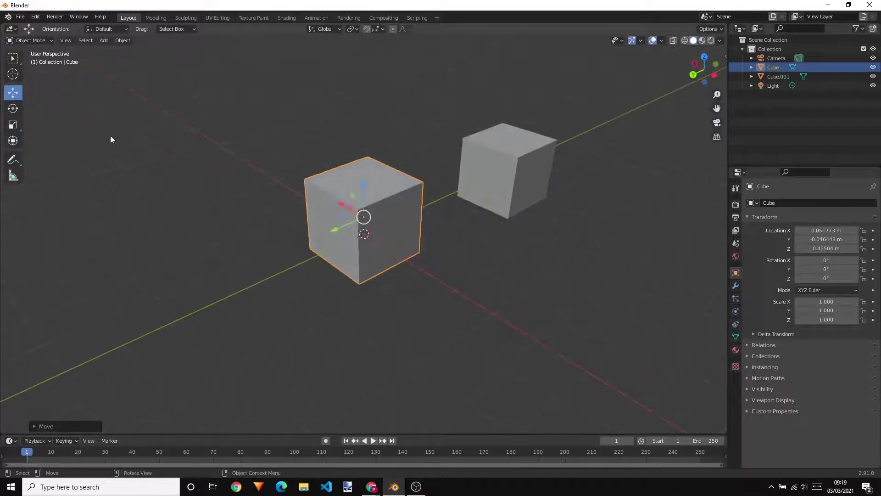
# Rotate the Cube with the Rotate gizmo to X 1.9°, Y 25.2°, Z 37.4°.
pyautogui.click(13, 109)
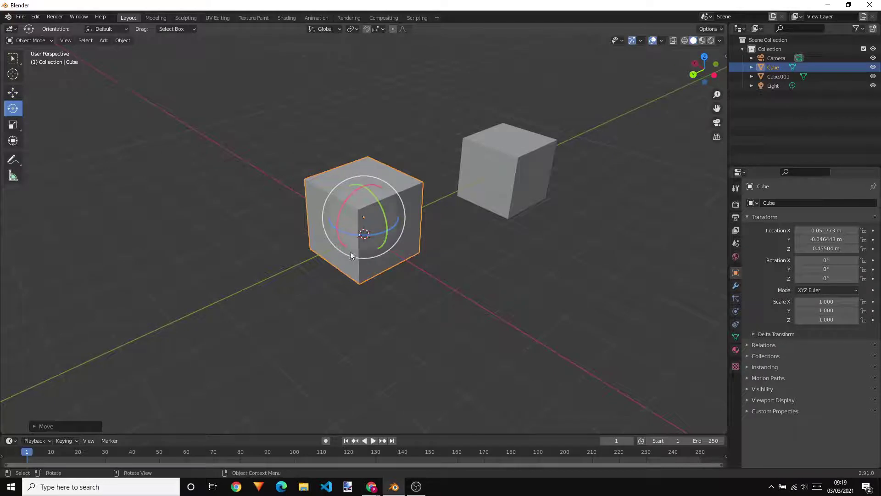
pyautogui.moveTo(350, 255); pyautogui.dragTo(356, 208, button='middle')
pyautogui.moveTo(354, 190)
pyautogui.mouseDown()
pyautogui.moveTo(341, 201)
pyautogui.moveTo(351, 191)
pyautogui.mouseUp()
pyautogui.moveTo(389, 246); pyautogui.dragTo(426, 284, button='middle')
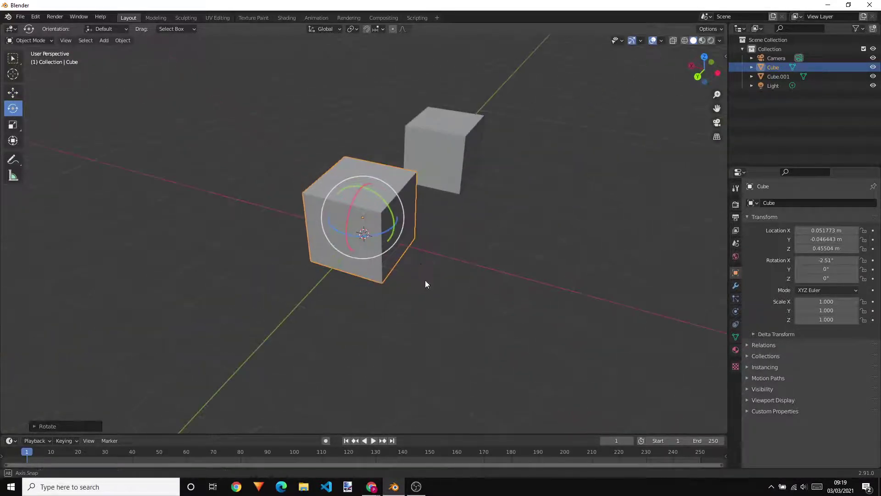
pyautogui.moveTo(379, 197); pyautogui.dragTo(389, 224)
pyautogui.moveTo(375, 194); pyautogui.dragTo(372, 196)
pyautogui.moveTo(413, 232); pyautogui.dragTo(313, 191, button='middle')
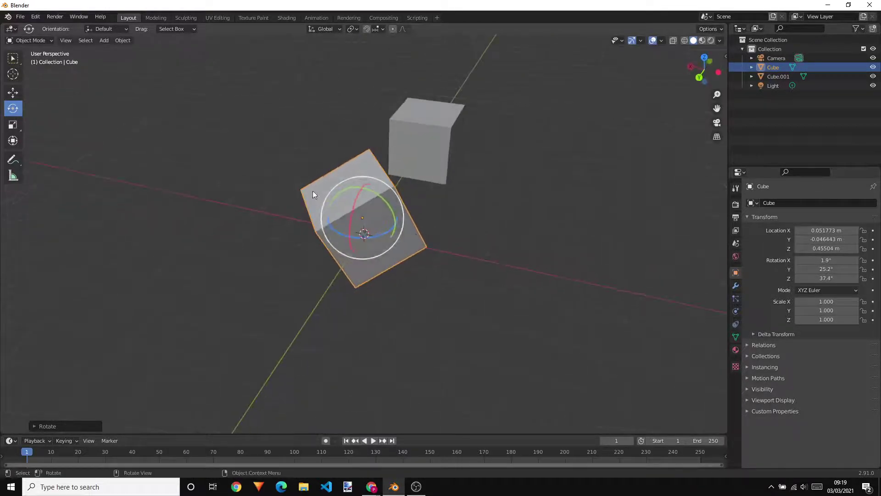
pyautogui.click(12, 93)
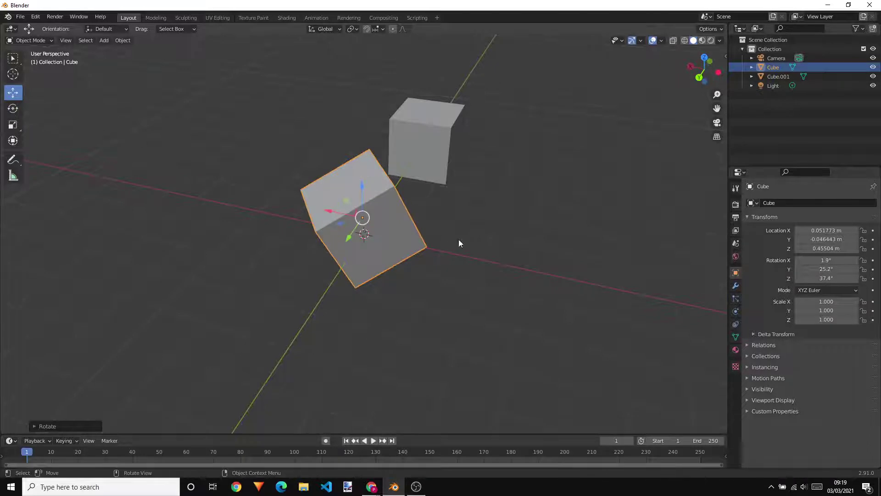
# Drag the Cube's Y and Z arrows to place it at X 0.86653, Y 1.1828, Z 1.5011 m.
pyautogui.moveTo(459, 243); pyautogui.dragTo(376, 203, button='middle')
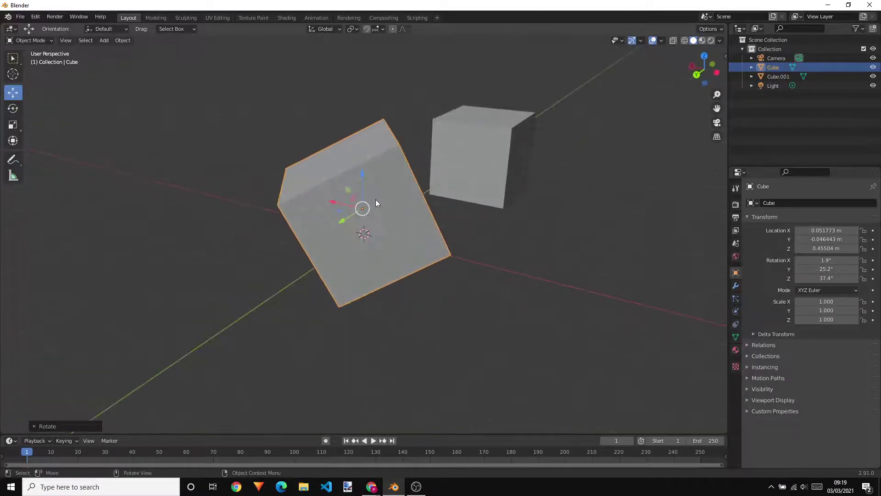
pyautogui.moveTo(341, 275); pyautogui.dragTo(448, 287, button='middle')
pyautogui.moveTo(530, 217); pyautogui.dragTo(330, 231, button='middle')
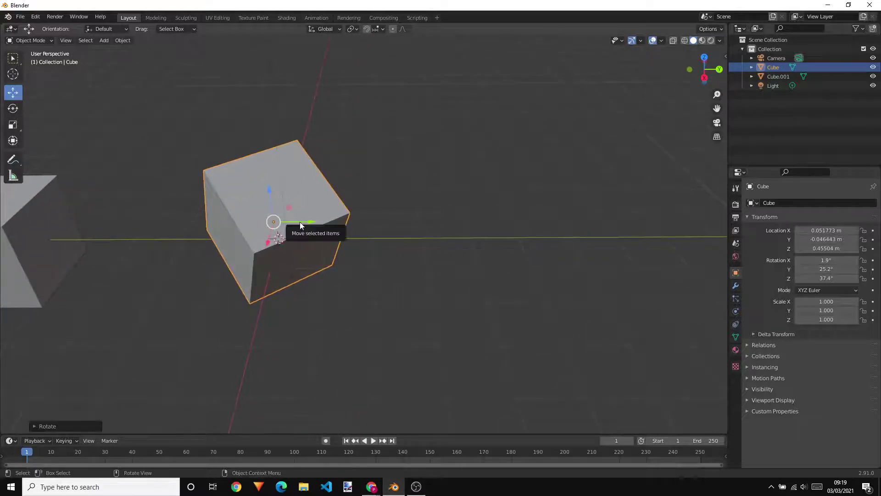
pyautogui.moveTo(301, 224); pyautogui.dragTo(334, 229)
pyautogui.moveTo(305, 194)
pyautogui.mouseDown()
pyautogui.moveTo(295, 96)
pyautogui.moveTo(304, 182)
pyautogui.mouseUp()
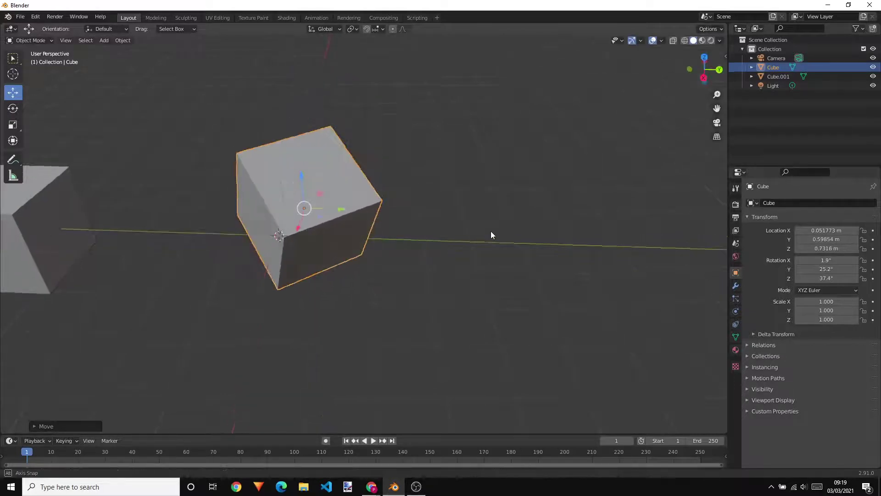
pyautogui.moveTo(491, 235); pyautogui.dragTo(368, 185, button='middle')
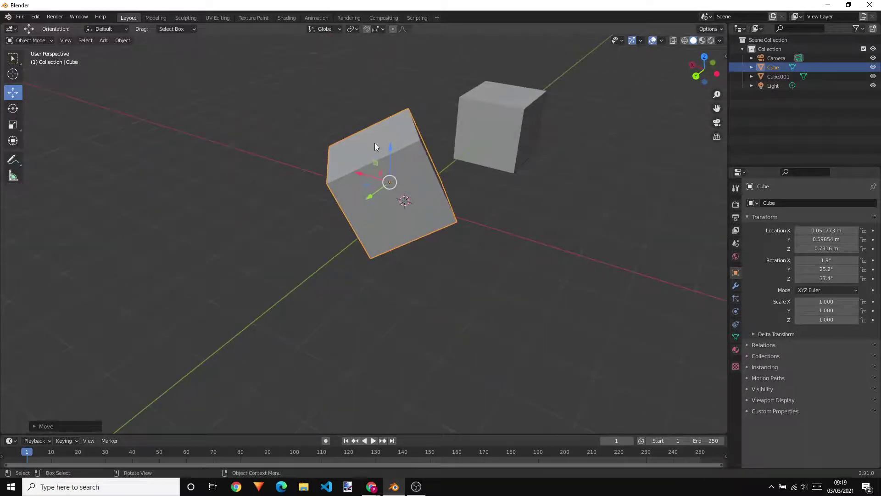
pyautogui.moveTo(348, 124); pyautogui.dragTo(409, 224, button='middle')
pyautogui.moveTo(364, 221); pyautogui.dragTo(420, 248)
pyautogui.moveTo(506, 223)
pyautogui.mouseDown(button='middle')
pyautogui.moveTo(541, 238)
pyautogui.moveTo(497, 208)
pyautogui.moveTo(503, 236)
pyautogui.moveTo(493, 227)
pyautogui.mouseUp(button='middle')
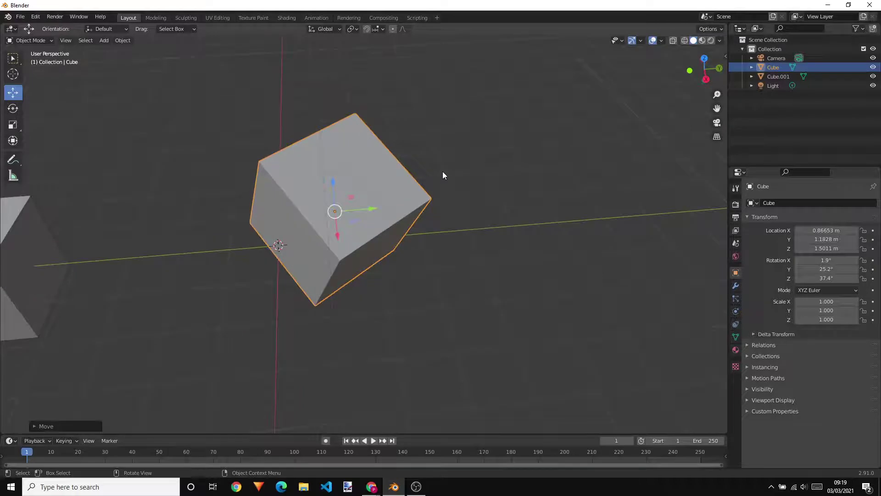
pyautogui.moveTo(443, 175); pyautogui.dragTo(335, 202, button='middle')
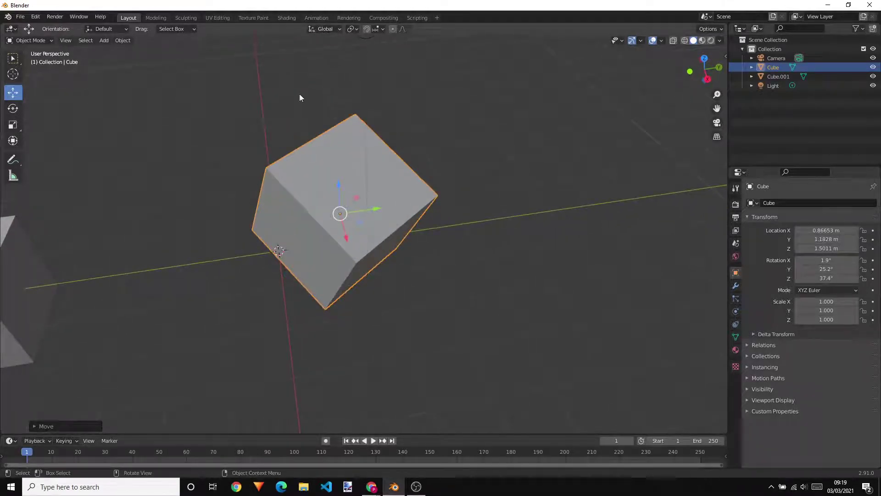
pyautogui.scroll(-3, 341, 199)
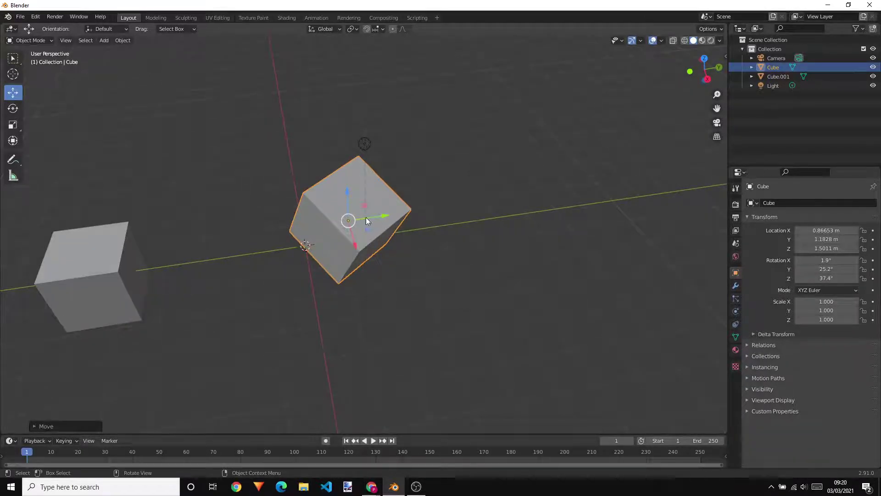
# Set Local transform orientation and lift Cube.001 along Z to 1.093 m.
pyautogui.click(338, 31)
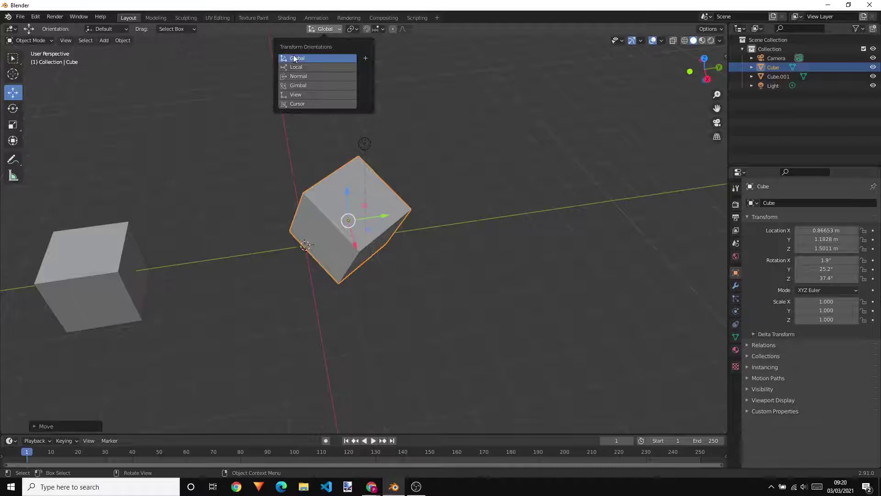
pyautogui.click(299, 67)
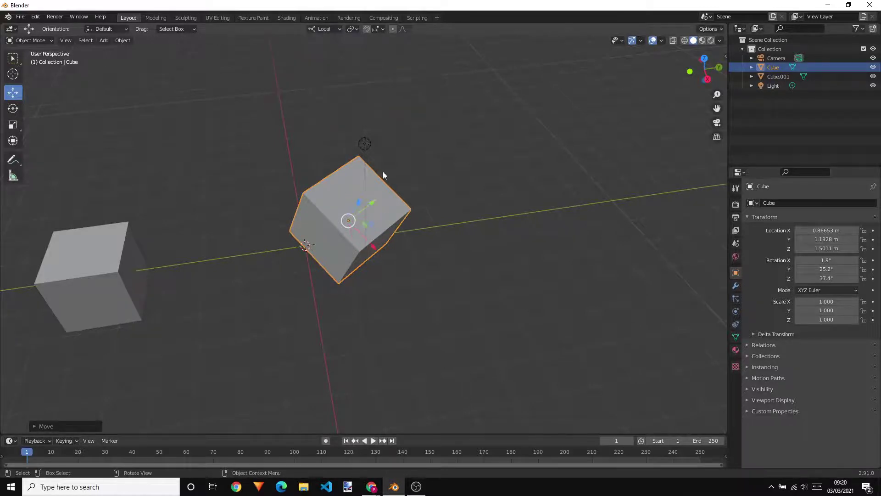
pyautogui.moveTo(383, 171); pyautogui.dragTo(321, 184, button='middle')
pyautogui.click(114, 215)
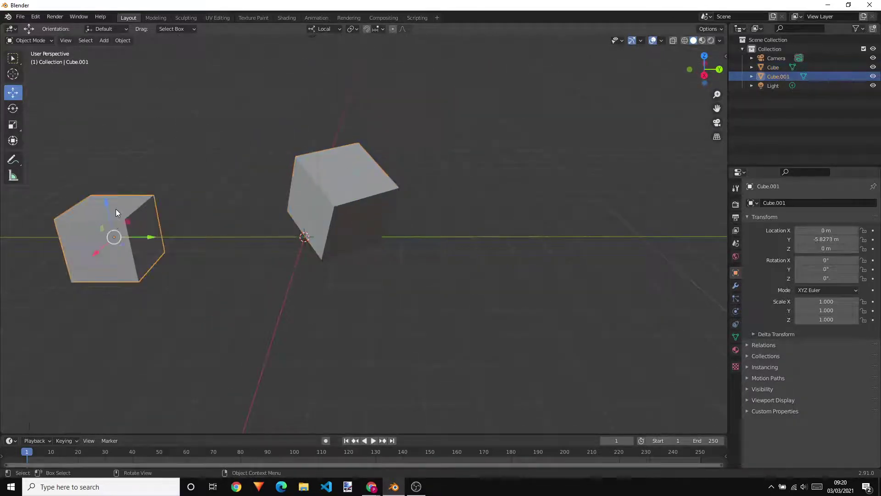
pyautogui.press('g')
pyautogui.press('z')
pyautogui.click(103, 171)
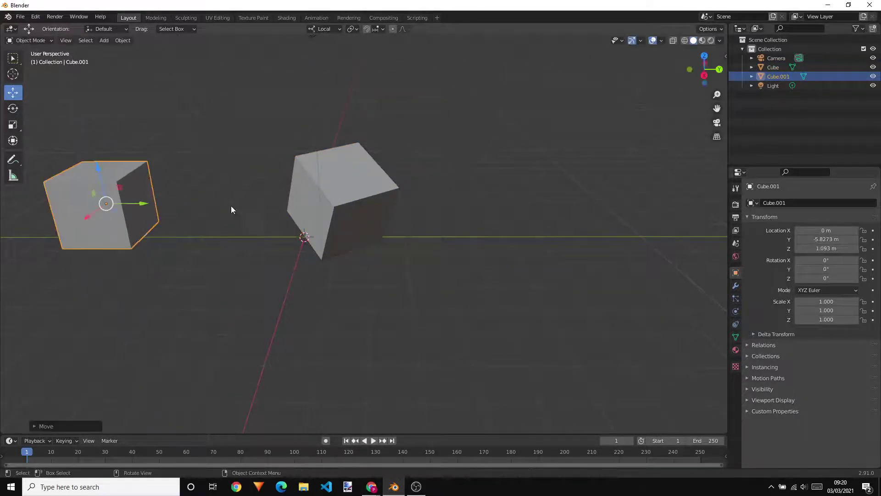
# Select the tilted Cube and slide it along its own local Z axis.
pyautogui.click(382, 208)
pyautogui.click(384, 224)
pyautogui.moveTo(384, 224); pyautogui.dragTo(443, 216, button='middle')
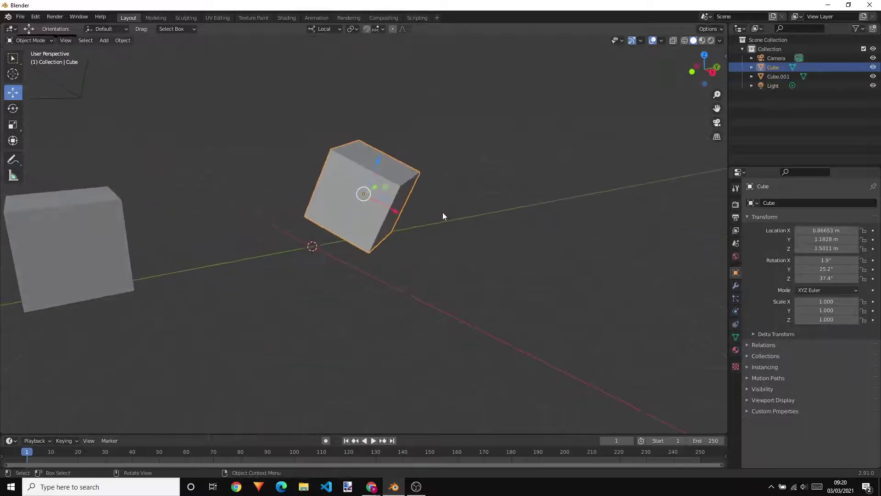
pyautogui.moveTo(377, 168); pyautogui.dragTo(401, 173, button='middle')
pyautogui.moveTo(401, 173); pyautogui.dragTo(426, 125)
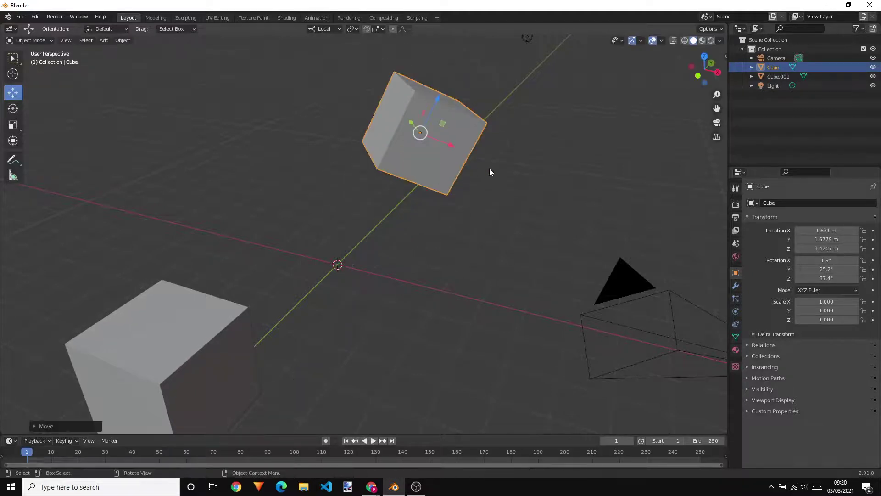
pyautogui.moveTo(489, 172); pyautogui.dragTo(389, 189, button='middle')
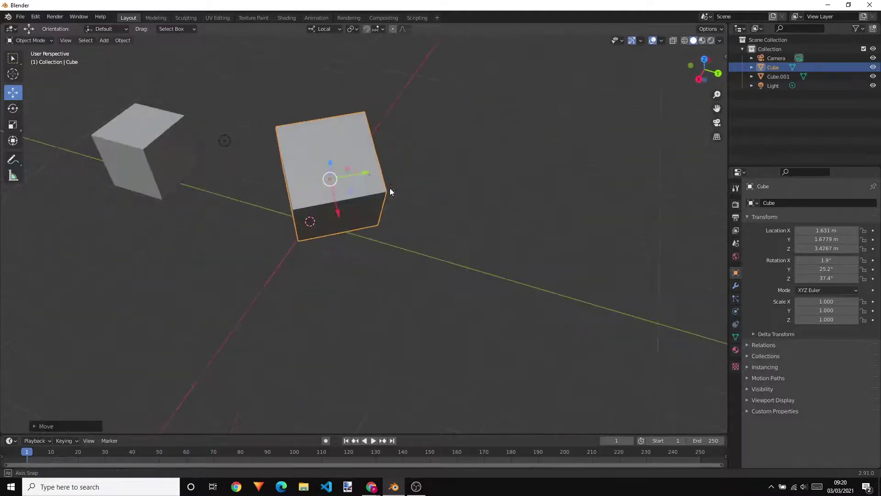
# Return to Global orientation and drag the Cube down to 1.631, 0.33636, 1.7814 m.
pyautogui.click(334, 28)
pyautogui.click(310, 57)
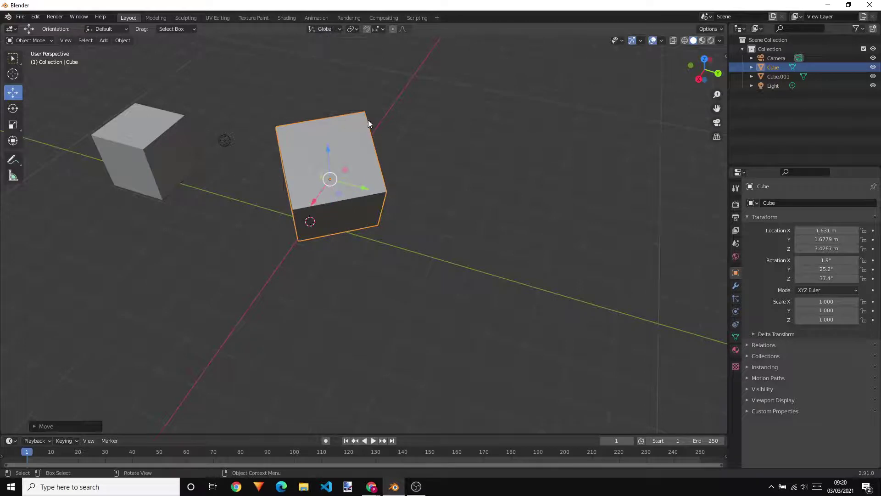
pyautogui.moveTo(368, 119)
pyautogui.mouseDown(button='middle')
pyautogui.moveTo(423, 128)
pyautogui.moveTo(371, 133)
pyautogui.mouseUp(button='middle')
pyautogui.moveTo(371, 132); pyautogui.dragTo(264, 222)
pyautogui.moveTo(265, 224); pyautogui.dragTo(293, 244, button='middle')
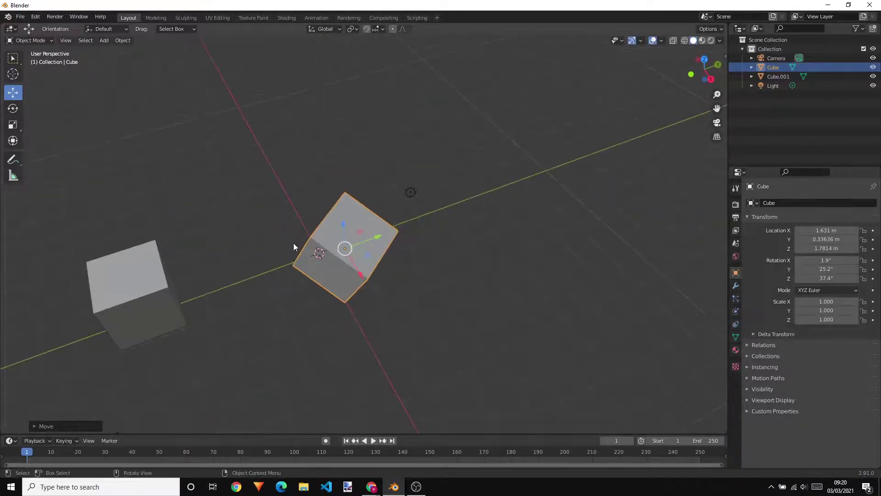
# Scale the Cube uniformly to 1.089, then unevenly to roughly 1.16, 1.24, 1.10.
pyautogui.click(16, 128)
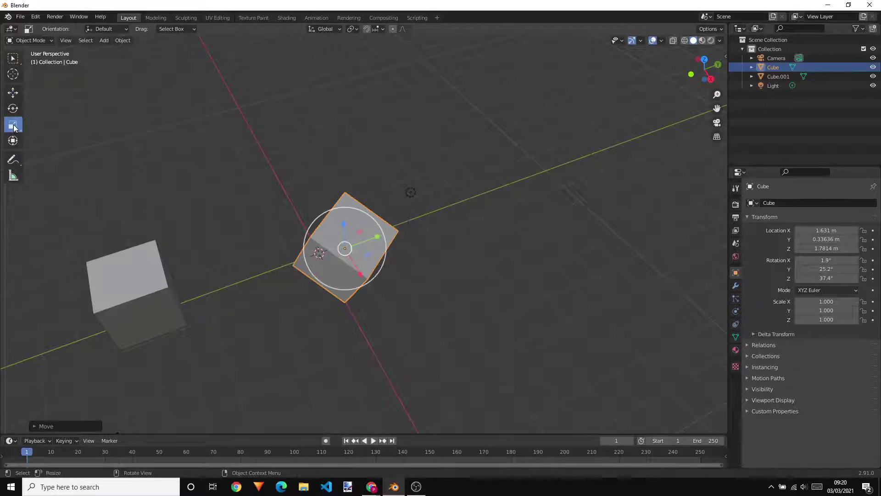
pyautogui.moveTo(299, 250); pyautogui.dragTo(331, 221, button='middle')
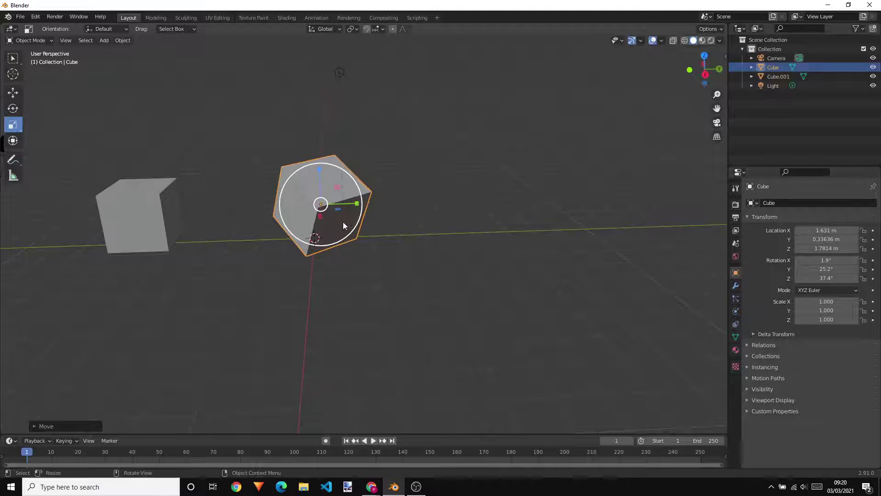
pyautogui.press('s')
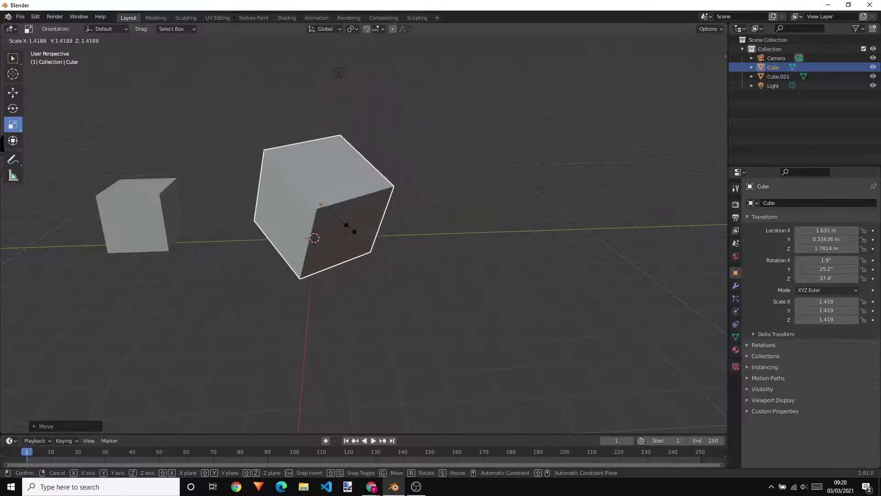
pyautogui.click(390, 214)
pyautogui.scroll(2, 391, 214)
pyautogui.moveTo(403, 208); pyautogui.dragTo(331, 219, button='middle')
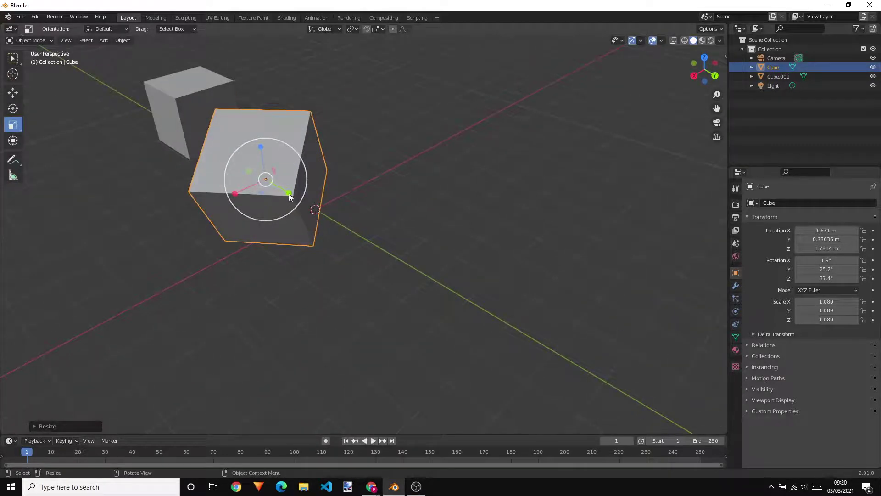
pyautogui.moveTo(288, 191)
pyautogui.mouseDown()
pyautogui.moveTo(316, 208)
pyautogui.moveTo(295, 196)
pyautogui.mouseUp()
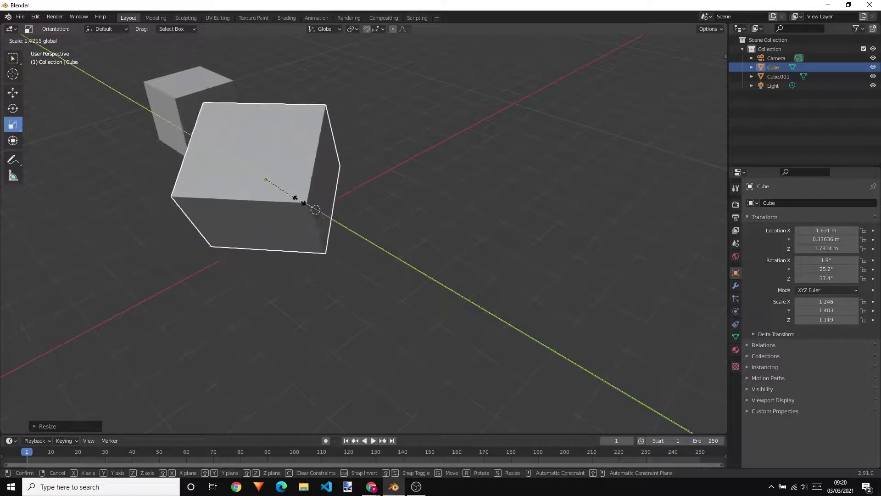
pyautogui.moveTo(295, 196); pyautogui.dragTo(75, 206, button='middle')
# Scale Cube.001 longer in Y, taller in Z and thin in X, to about 0.18 × 3.69 × 2.24.
pyautogui.click(75, 206)
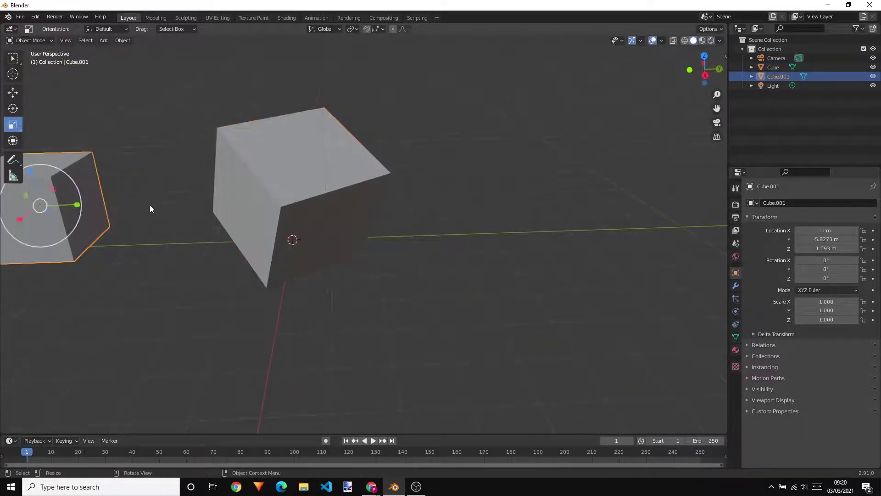
pyautogui.moveTo(159, 202); pyautogui.dragTo(309, 222, button='middle')
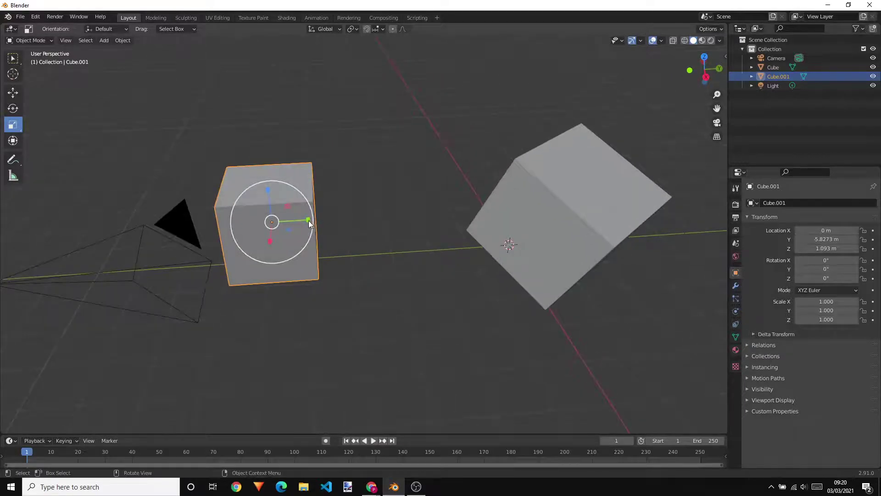
pyautogui.moveTo(310, 221); pyautogui.dragTo(391, 219)
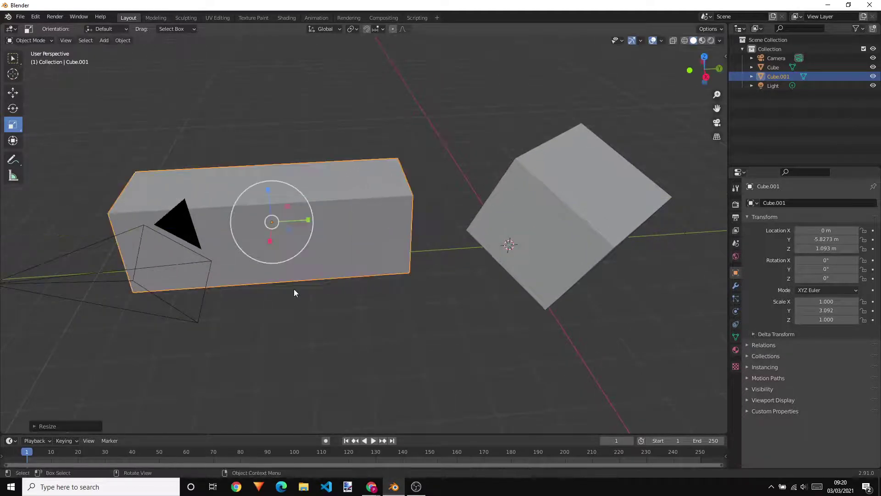
pyautogui.moveTo(295, 289); pyautogui.dragTo(393, 258, button='middle')
pyautogui.moveTo(362, 225); pyautogui.dragTo(367, 197)
pyautogui.moveTo(395, 259); pyautogui.dragTo(367, 257)
pyautogui.moveTo(368, 258); pyautogui.dragTo(464, 244, button='middle')
# With Local orientation, scale the tilted cube to 0.143 on local Y and 0.191 on local X.
pyautogui.click(511, 206)
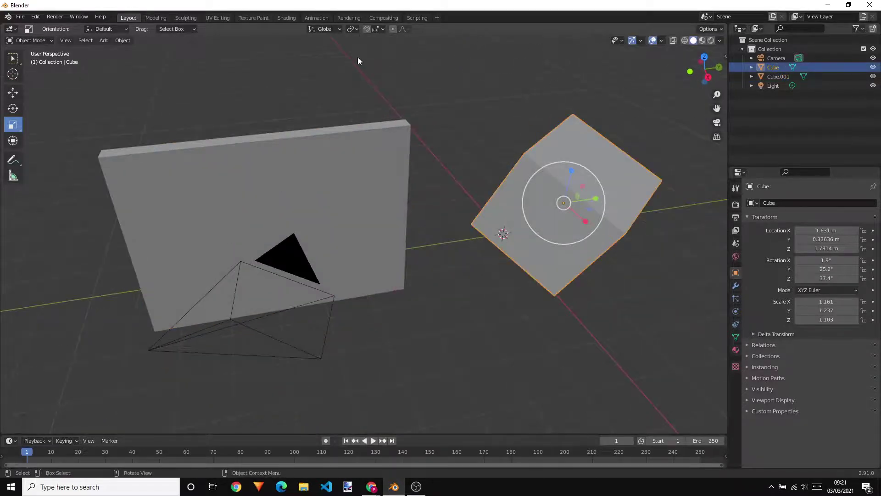
pyautogui.click(325, 28)
pyautogui.click(302, 68)
pyautogui.moveTo(568, 243); pyautogui.dragTo(525, 240, button='middle')
pyautogui.moveTo(503, 258); pyautogui.dragTo(467, 257)
pyautogui.moveTo(466, 257); pyautogui.dragTo(554, 271, button='middle')
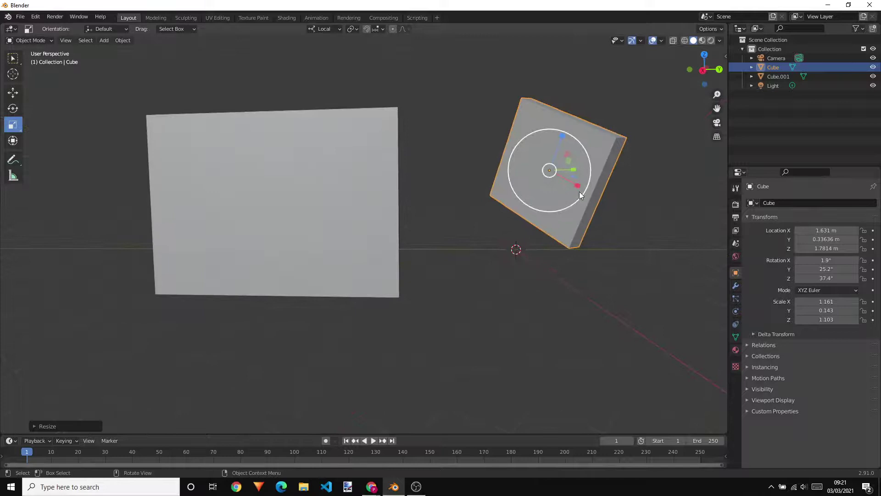
pyautogui.moveTo(577, 186); pyautogui.dragTo(612, 203)
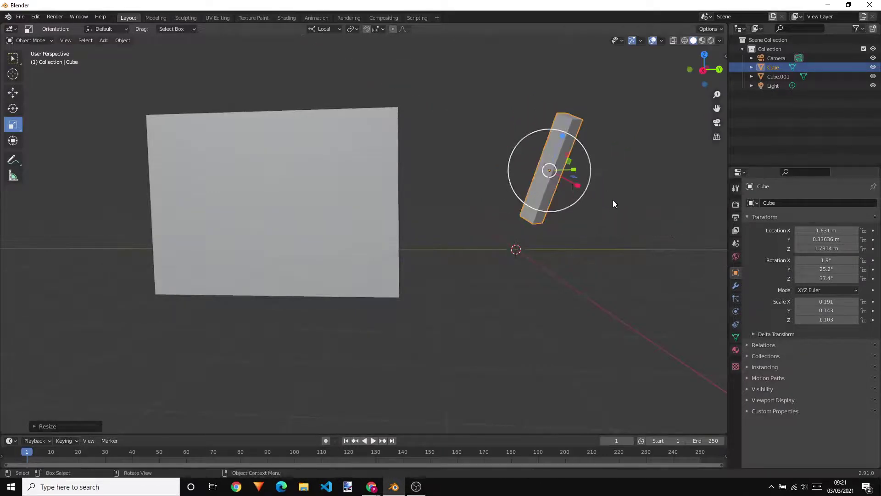
pyautogui.moveTo(613, 203); pyautogui.dragTo(476, 227, button='middle')
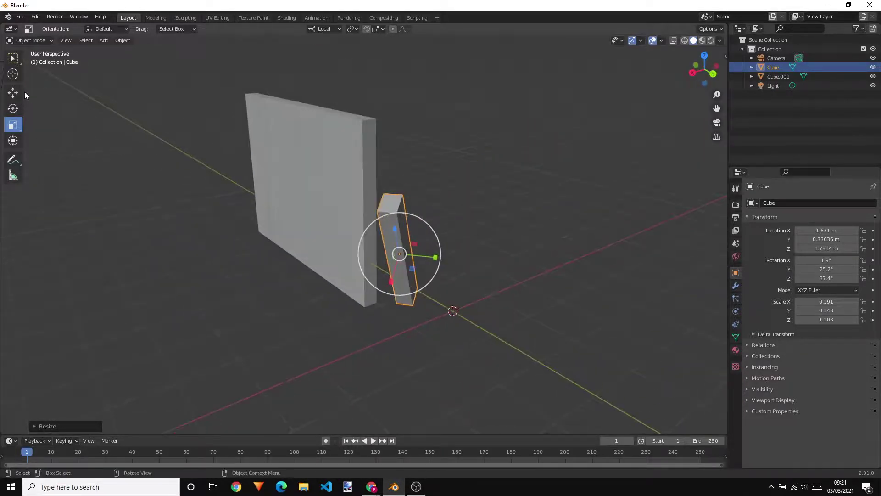
# Restore Global orientation, switch to the Move tool and select the wall slab.
pyautogui.click(327, 30)
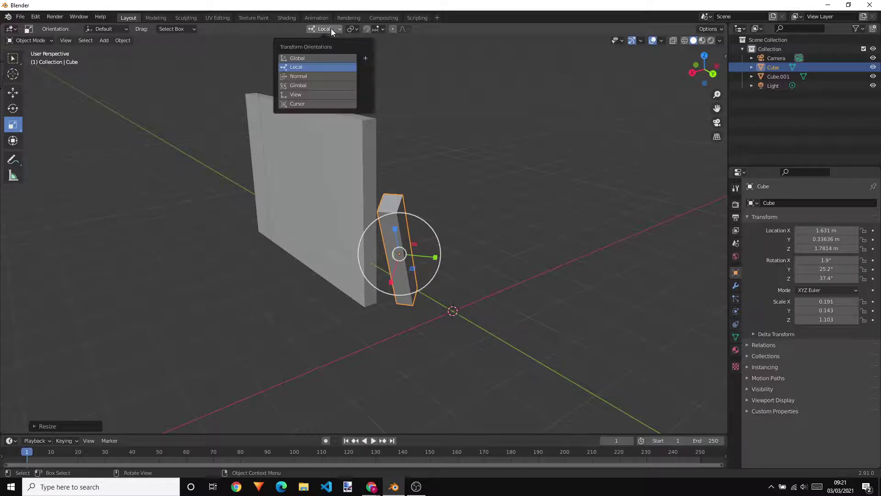
pyautogui.click(298, 57)
pyautogui.moveTo(316, 133); pyautogui.dragTo(398, 188, button='middle')
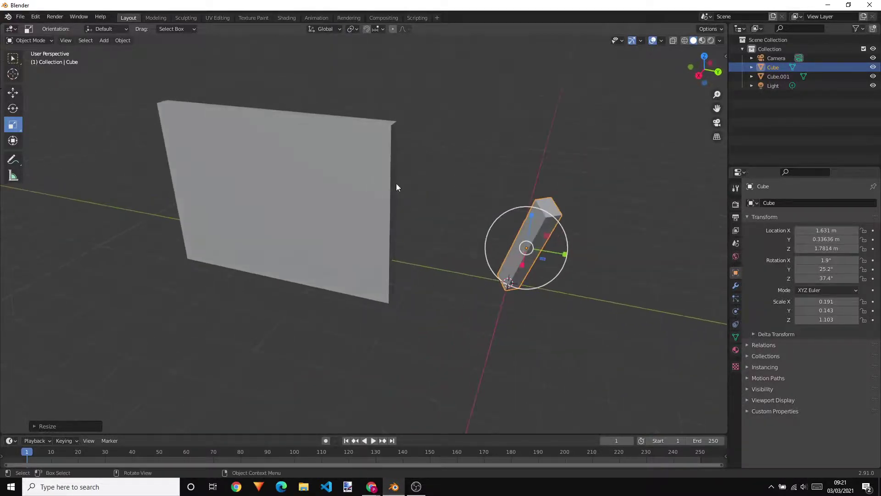
pyautogui.moveTo(504, 224); pyautogui.dragTo(458, 240, button='middle')
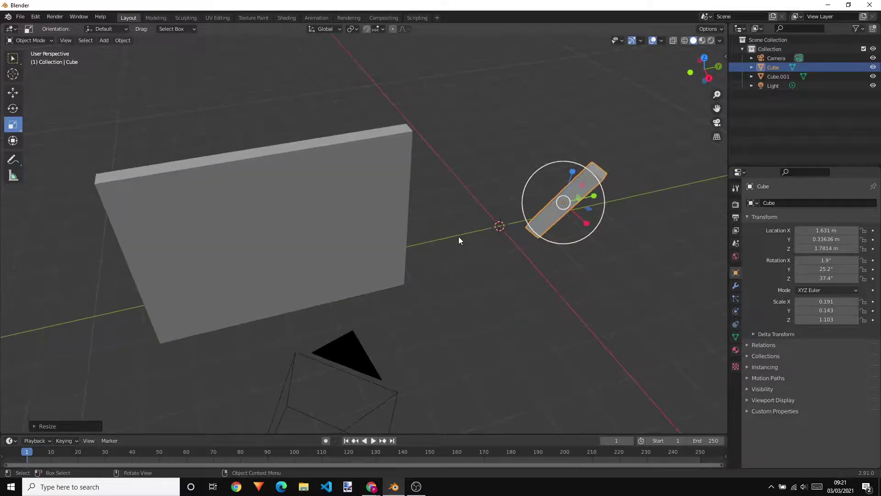
pyautogui.click(16, 94)
pyautogui.click(257, 247)
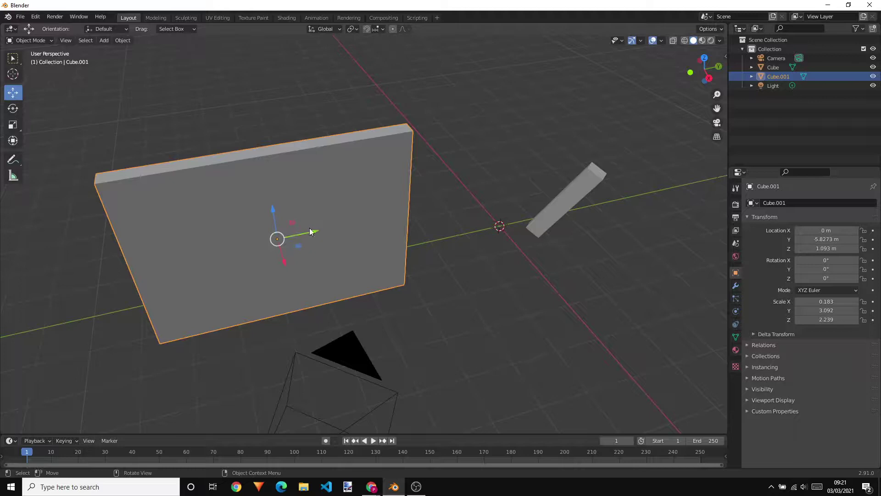
# Push the wall slightly back along Y and deselect it.
pyautogui.moveTo(310, 228)
pyautogui.mouseDown()
pyautogui.moveTo(360, 229)
pyautogui.moveTo(312, 230)
pyautogui.mouseUp()
pyautogui.moveTo(433, 235); pyautogui.dragTo(468, 232, button='middle')
pyautogui.click(440, 211)
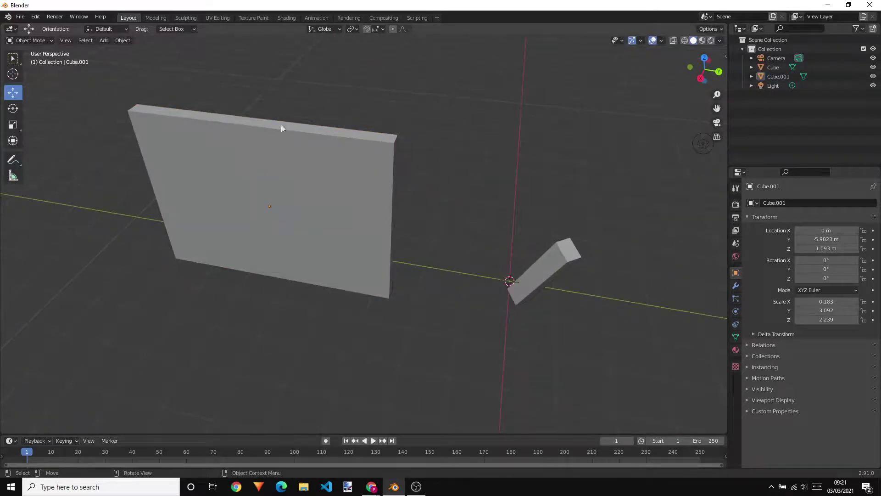
# Add a UV Sphere and move it to Y -1.4666 m, Z 2.2145 m.
pyautogui.click(103, 43)
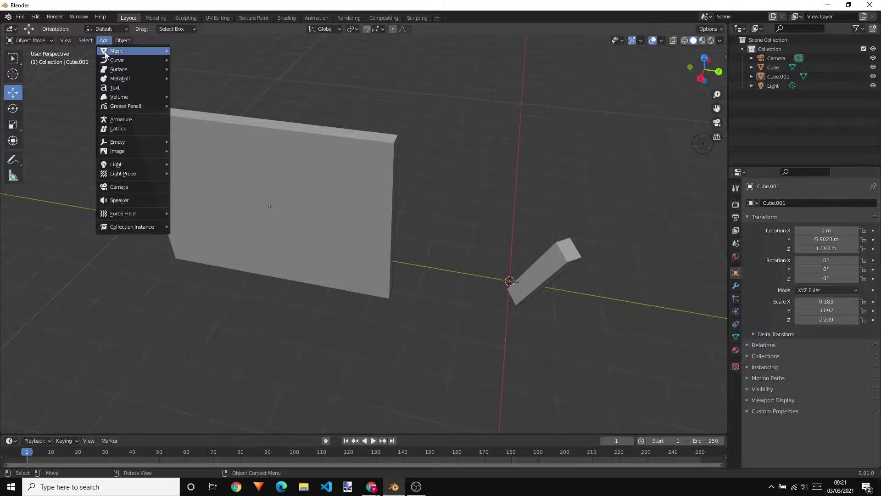
pyautogui.moveTo(105, 51)
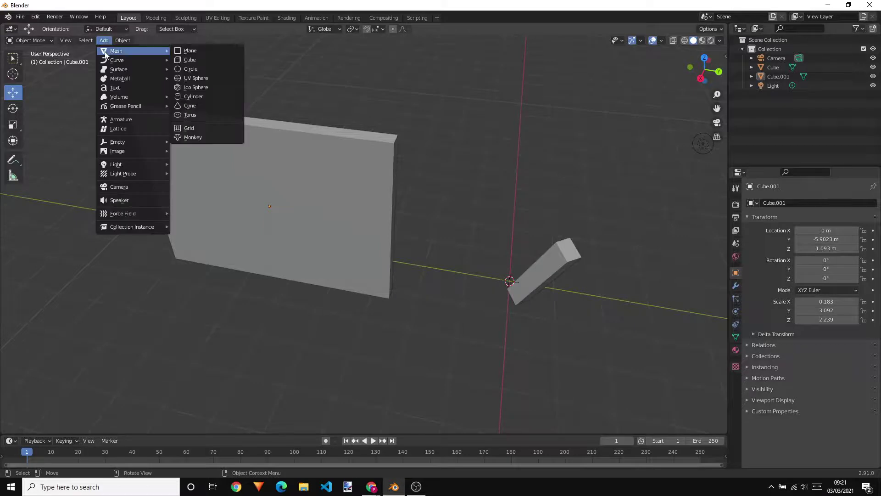
pyautogui.click(193, 79)
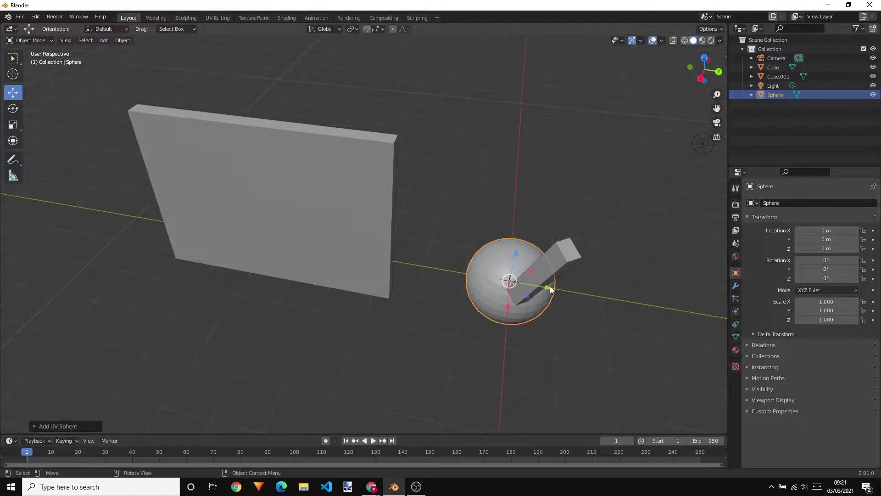
pyautogui.moveTo(550, 285); pyautogui.dragTo(456, 160)
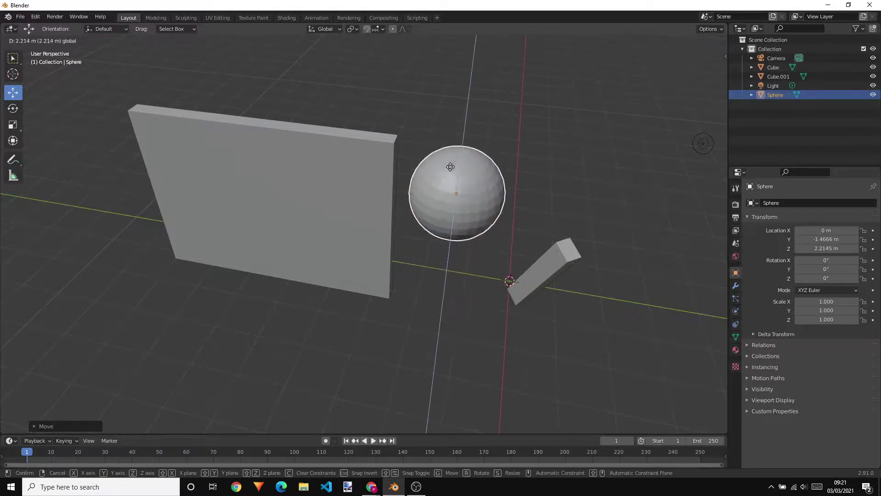
pyautogui.moveTo(457, 160); pyautogui.dragTo(531, 266, button='middle')
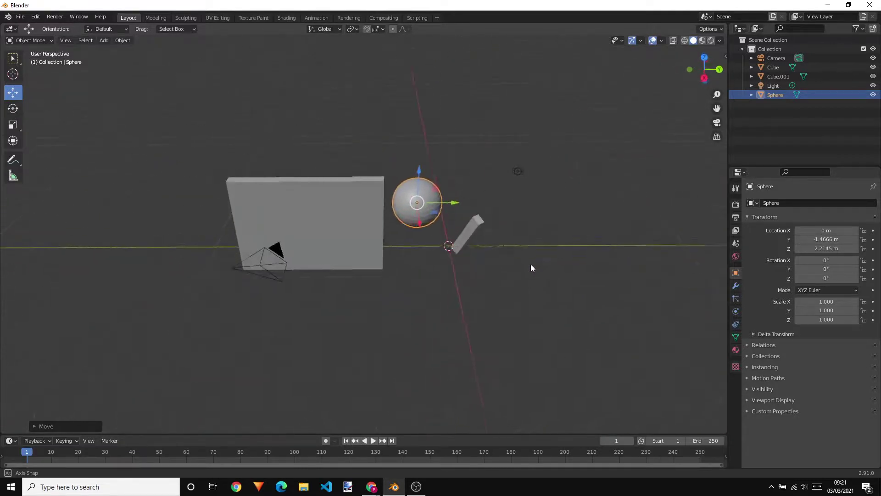
# Add a Suzanne monkey head and move it along Y to 3.0514 m.
pyautogui.click(104, 41)
pyautogui.moveTo(118, 51)
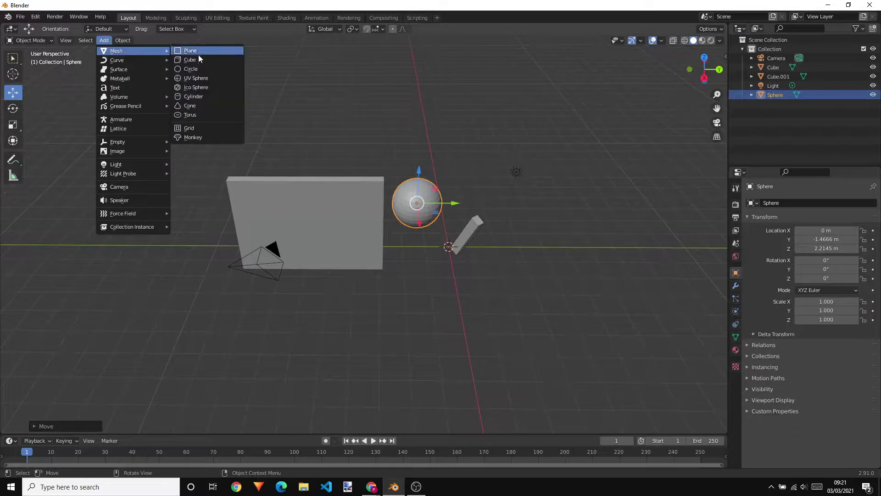
pyautogui.click(196, 137)
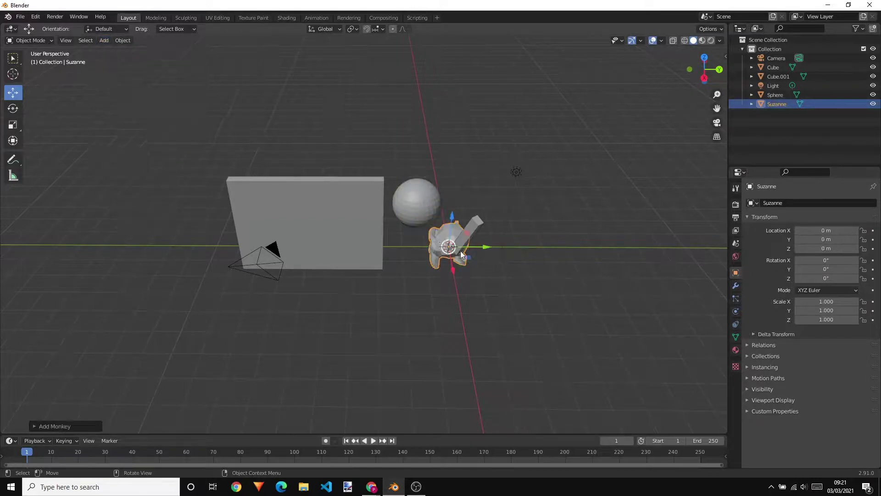
pyautogui.press('g')
pyautogui.press('y')
pyautogui.press('Return')
pyautogui.moveTo(449, 281); pyautogui.dragTo(486, 283, button='middle')
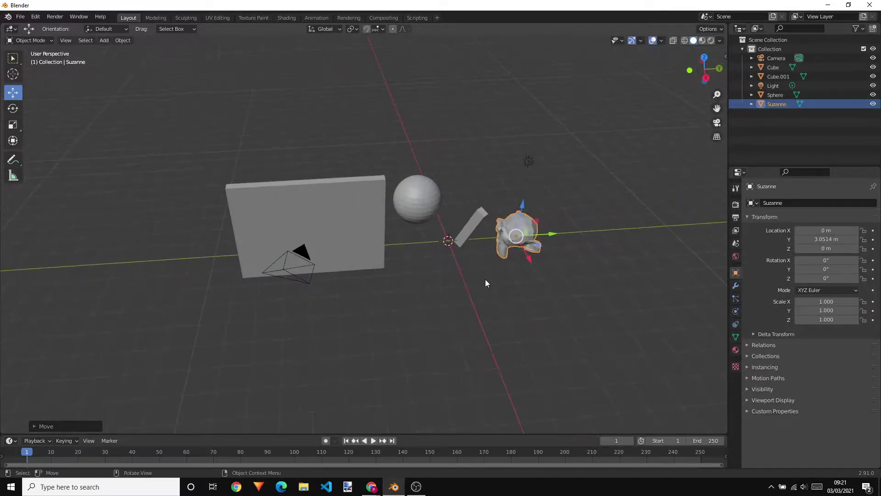
# Frame the monkey head and orbit to view its face and then the whole scene.
pyautogui.press('KP_Decimal')
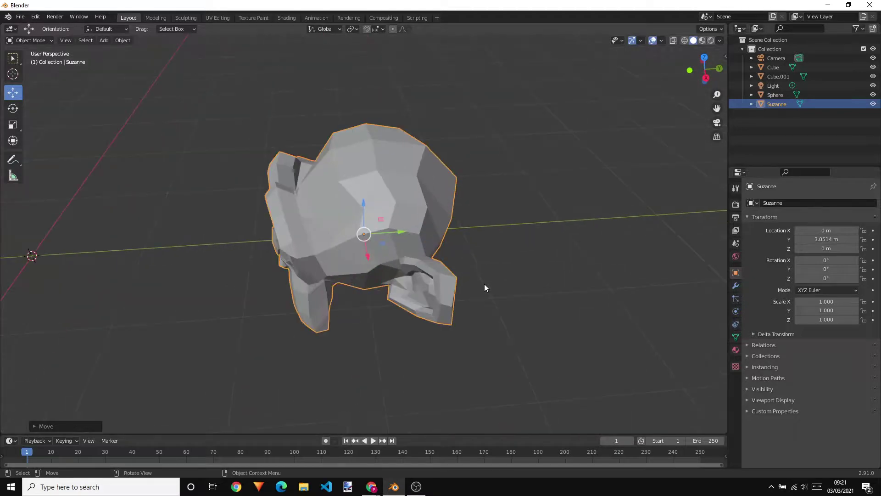
pyautogui.moveTo(510, 289); pyautogui.dragTo(525, 268, button='middle')
pyautogui.scroll(-6, 487, 271)
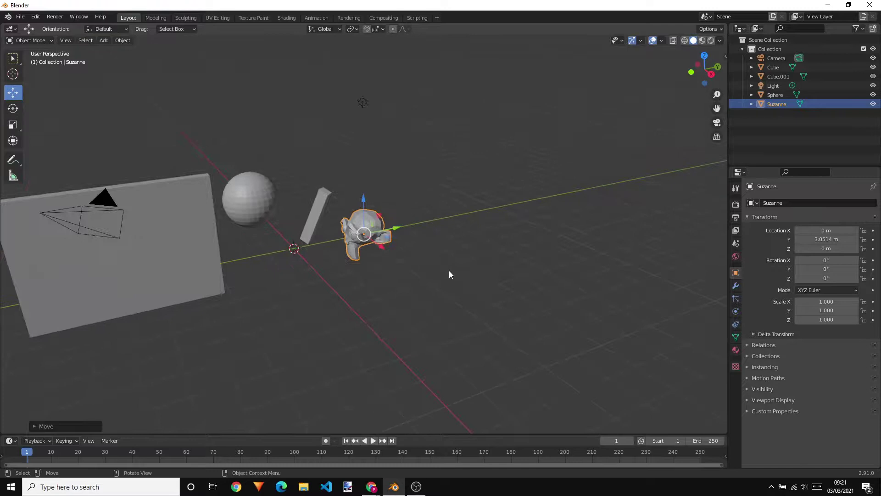
pyautogui.scroll(2, 331, 257)
pyautogui.moveTo(302, 256); pyautogui.dragTo(336, 302, button='middle')
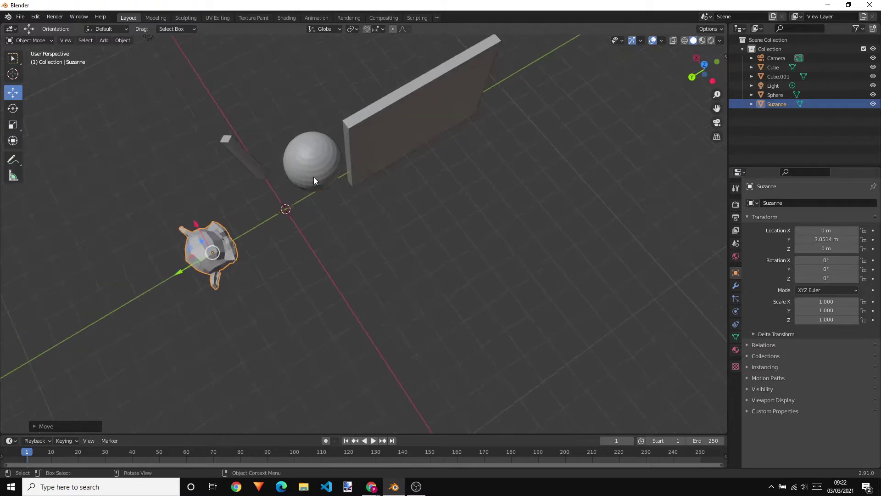
# Move the UV sphere to X -3.5502 m and Y 0.4501 m, keeping Z at 2.2145 m.
pyautogui.click(298, 179)
pyautogui.moveTo(299, 138); pyautogui.dragTo(367, 219)
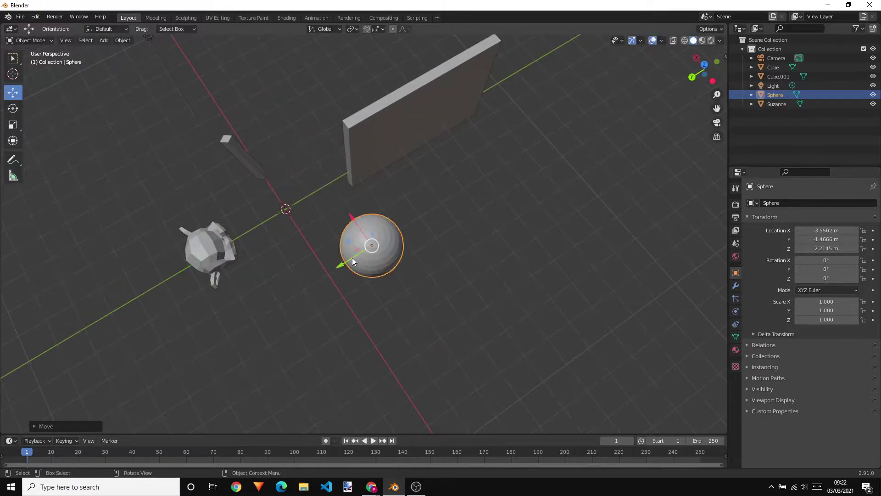
pyautogui.moveTo(352, 257); pyautogui.dragTo(409, 279)
pyautogui.moveTo(409, 279); pyautogui.dragTo(550, 230, button='middle')
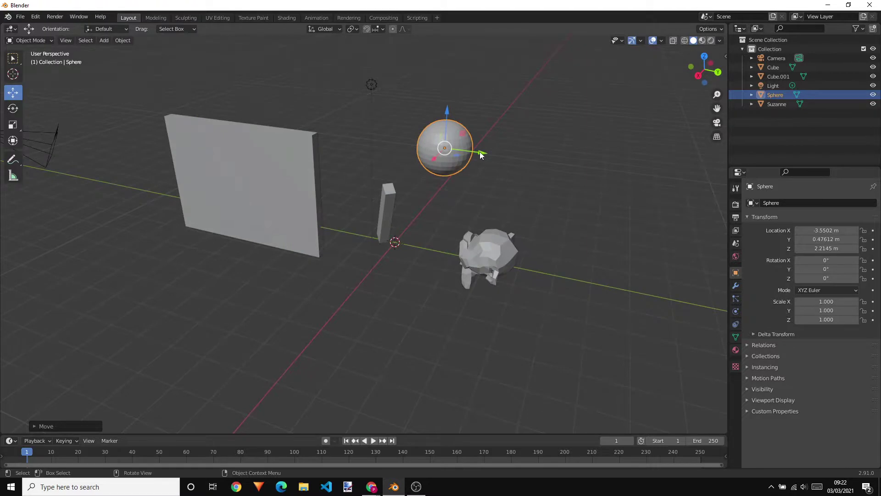
pyautogui.moveTo(477, 148); pyautogui.dragTo(412, 145)
pyautogui.moveTo(480, 251)
pyautogui.mouseDown(button='middle')
pyautogui.moveTo(482, 233)
pyautogui.moveTo(506, 253)
pyautogui.moveTo(485, 251)
pyautogui.mouseUp(button='middle')
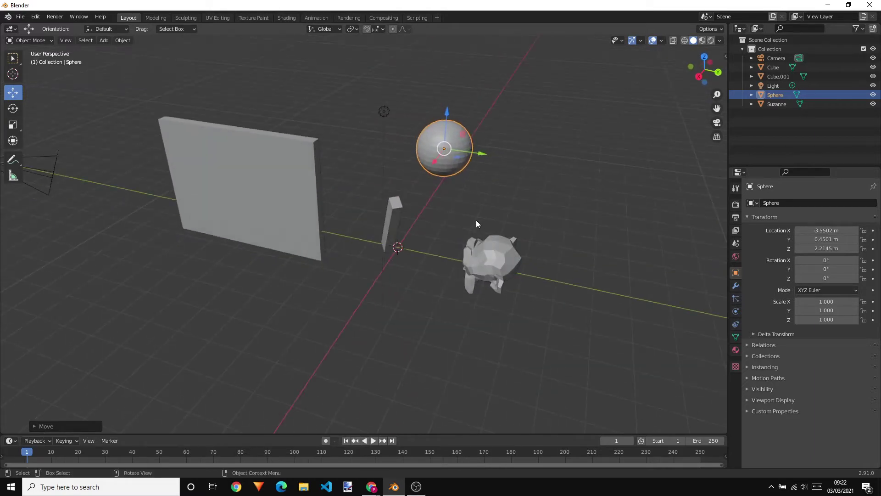